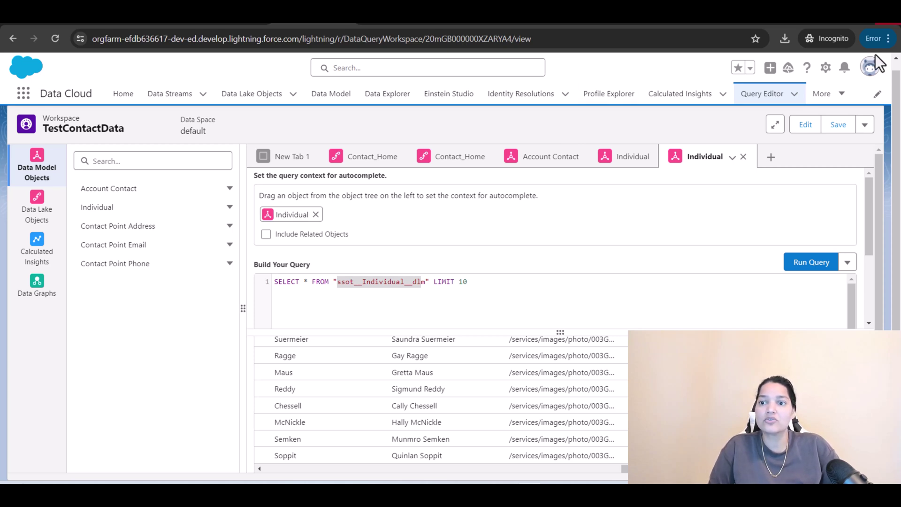
# Step: Open Salesforce Setup Home from the gear menu
pyautogui.click(825, 68)
pyautogui.click(751, 118)
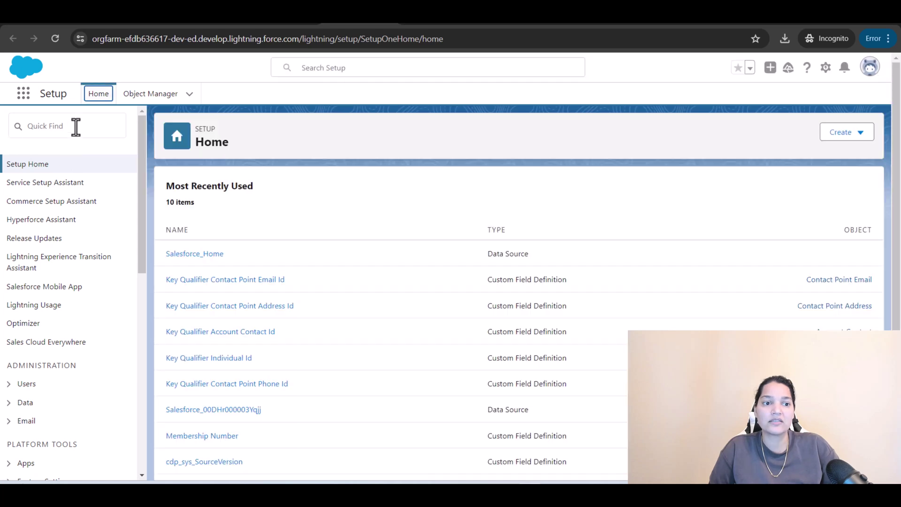
# Step: Find the Other Connectors setup page with Quick Find 'other' and open it
pyautogui.click(75, 126)
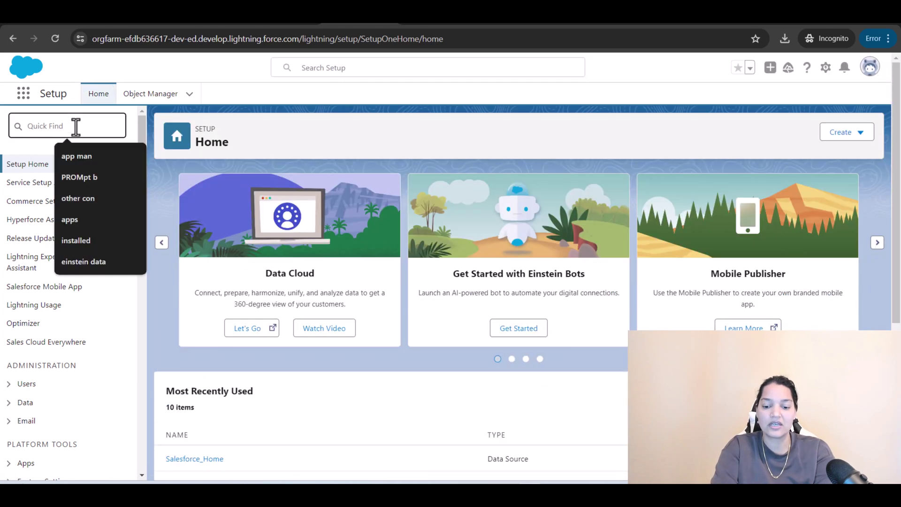
pyautogui.write('other')
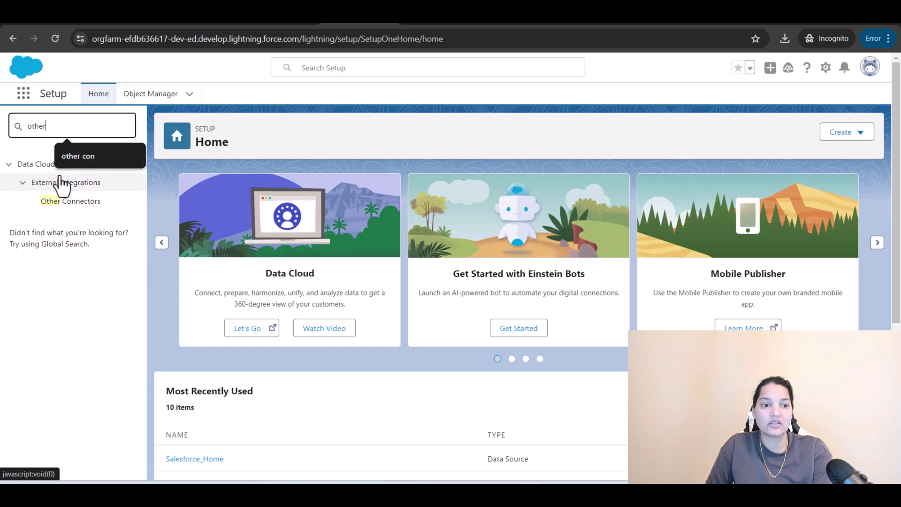
pyautogui.click(63, 207)
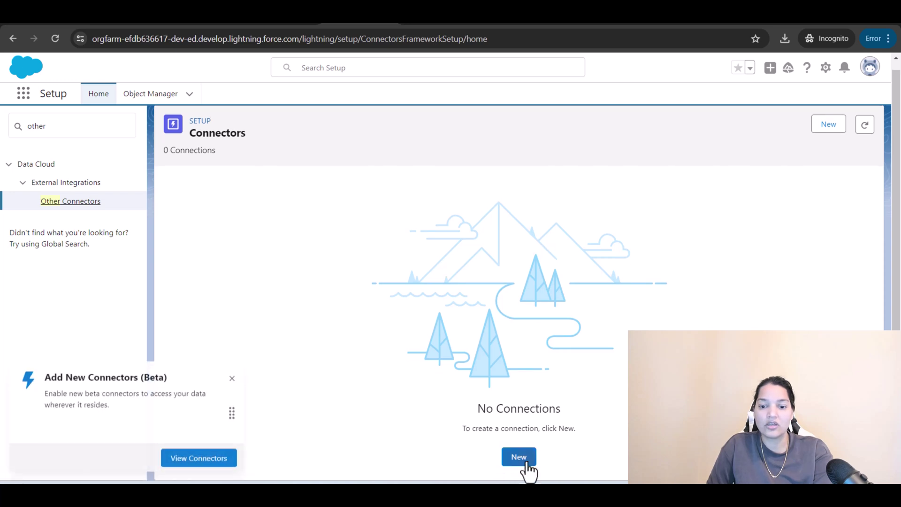
# Step: Start a new connection with Amazon S3 as the source
pyautogui.click(520, 466)
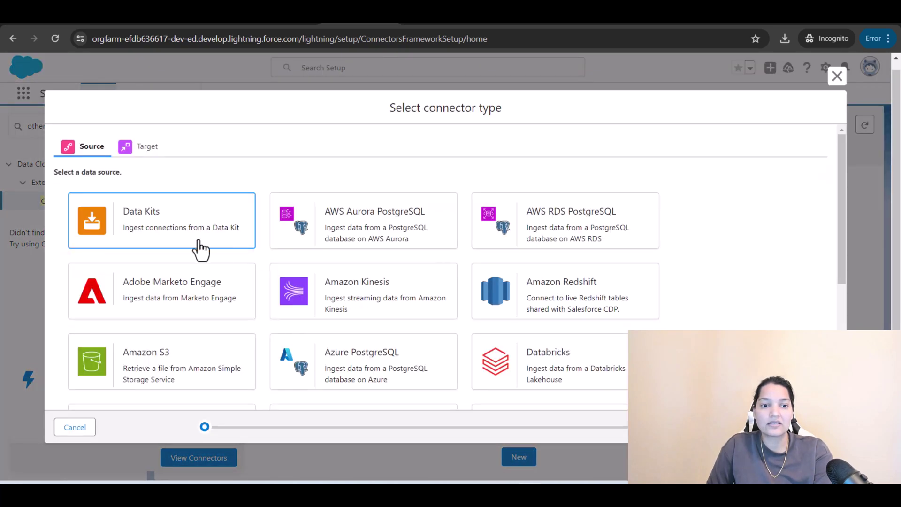
pyautogui.scroll(-1, 206, 323)
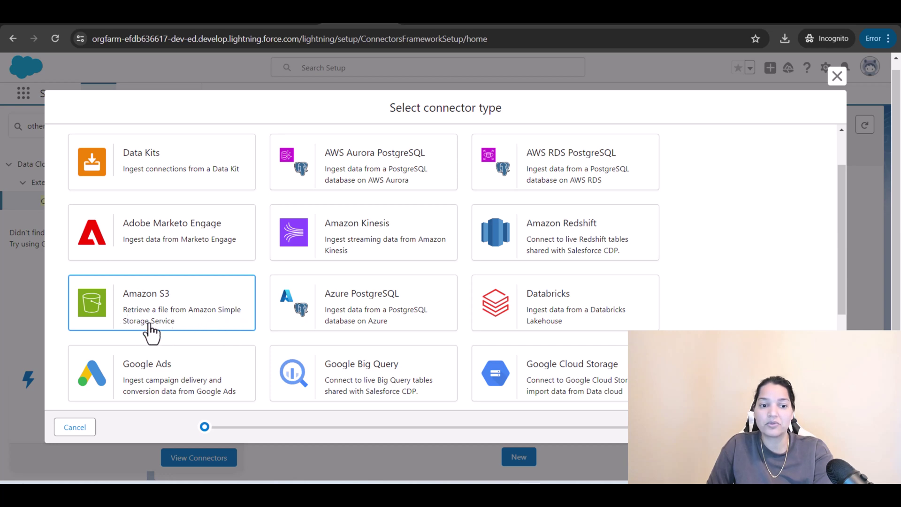
pyautogui.click(168, 316)
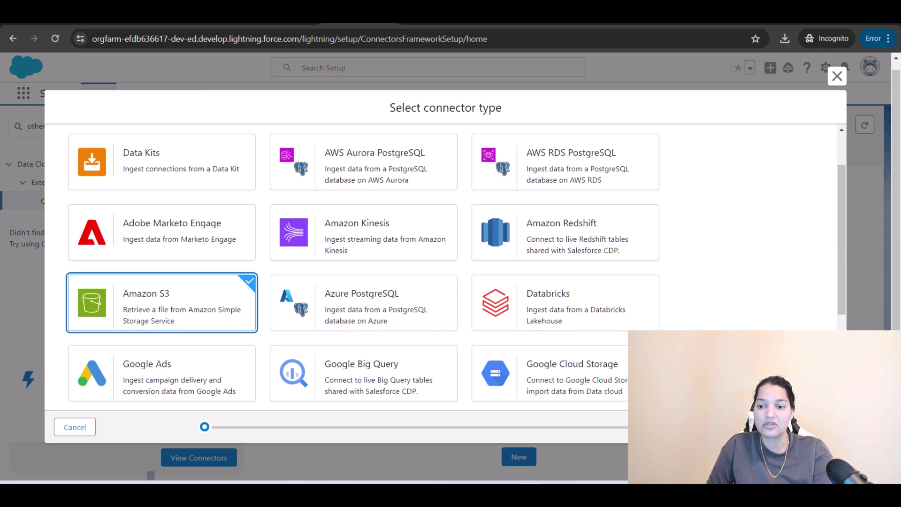
pyautogui.click(817, 427)
# Step: Name the connection AmazonS3, then switch to the notes folder in File Explorer
pyautogui.click(157, 186)
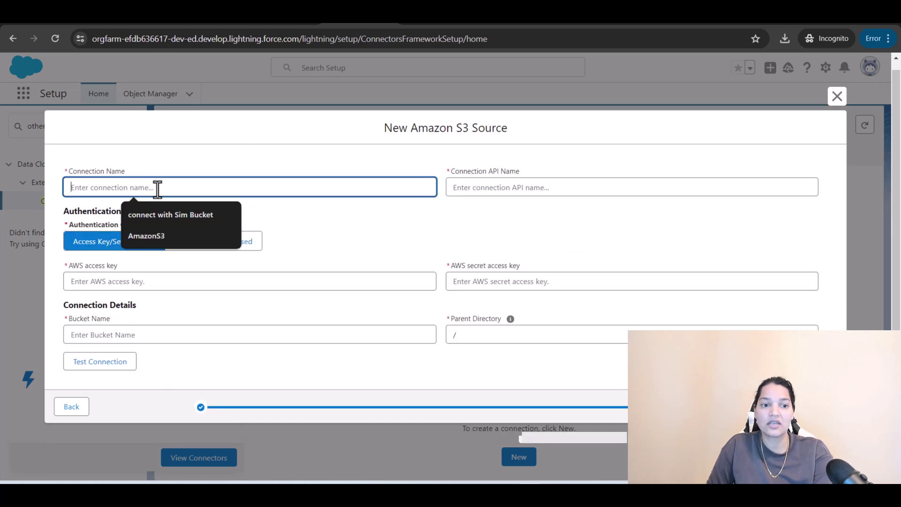
pyautogui.write('Amazon')
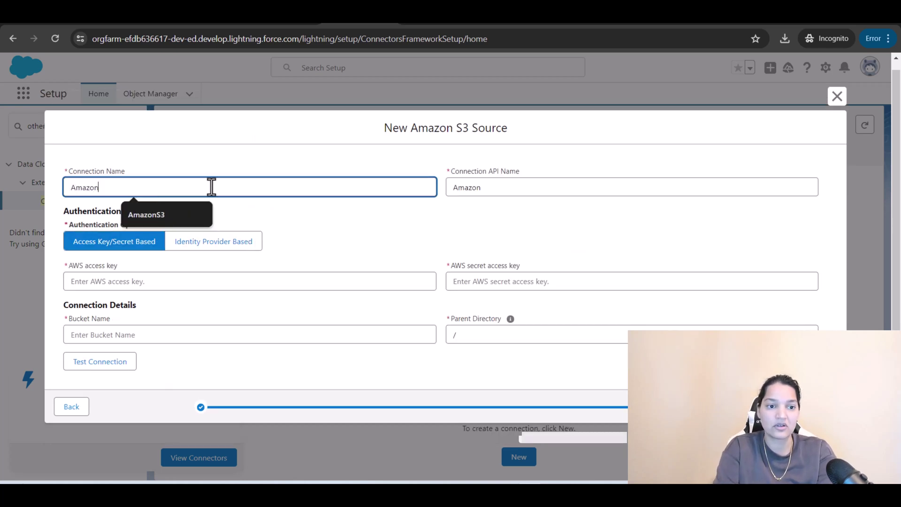
pyautogui.write('S3')
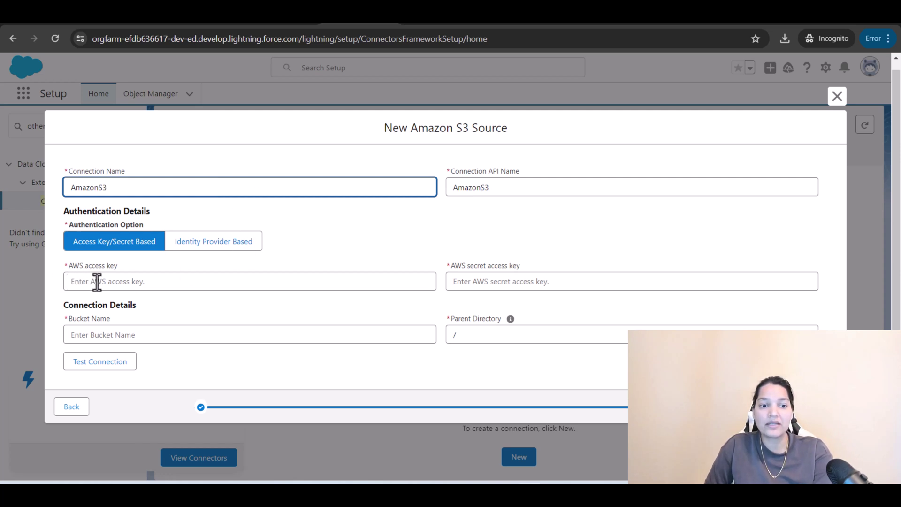
pyautogui.click(488, 278)
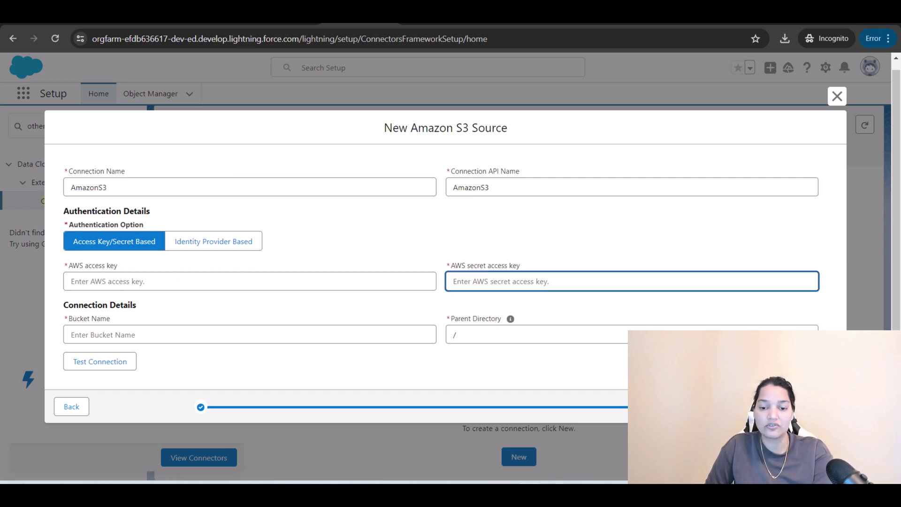
pyautogui.hotkey('alt', 'Tab')
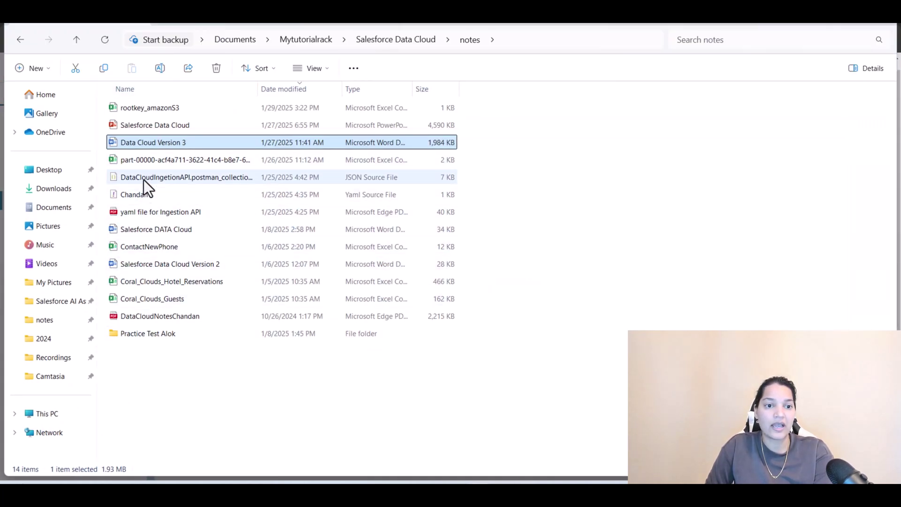
# Step: Open the rootkey_amazonS3 spreadsheet and copy the access key from cell A2
pyautogui.click(147, 106)
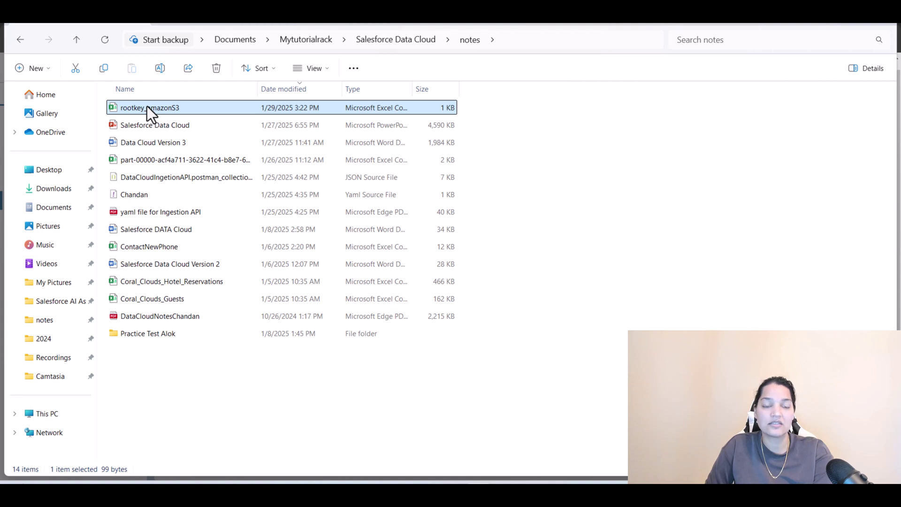
pyautogui.doubleClick(148, 106)
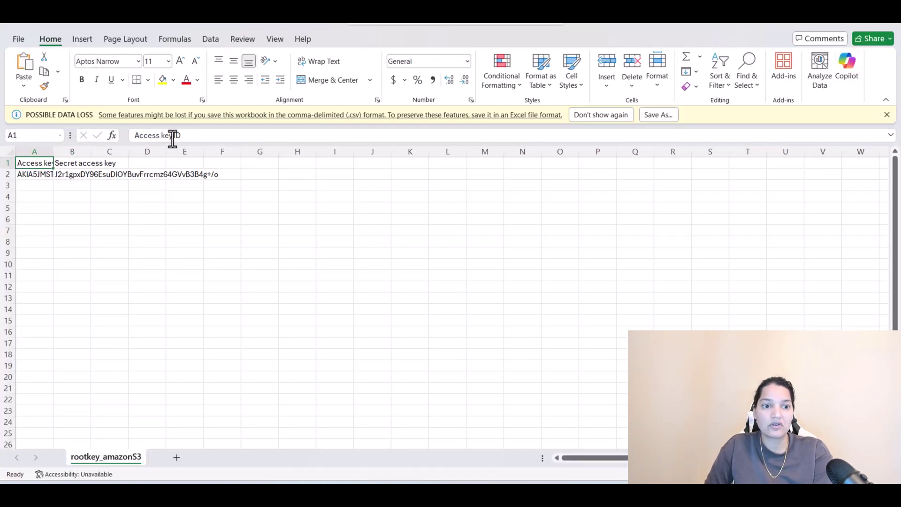
pyautogui.click(33, 174)
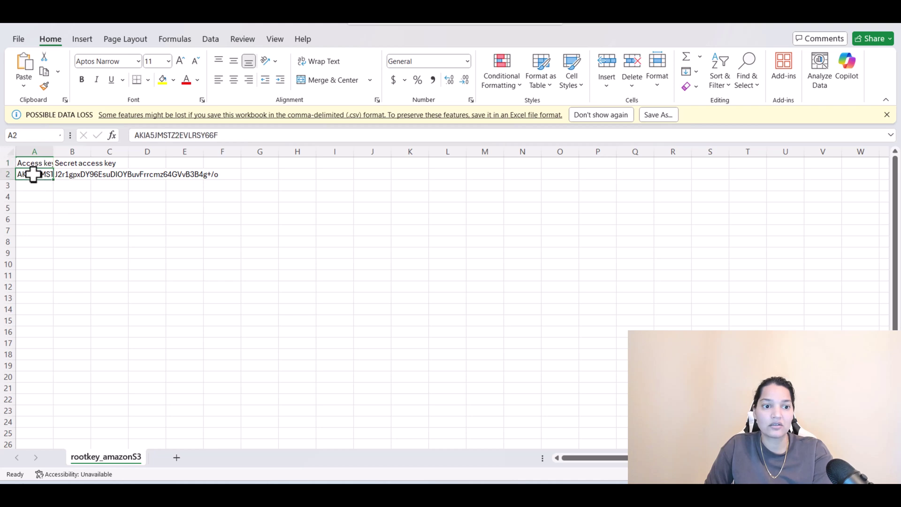
pyautogui.click(174, 135)
pyautogui.doubleClick(174, 135)
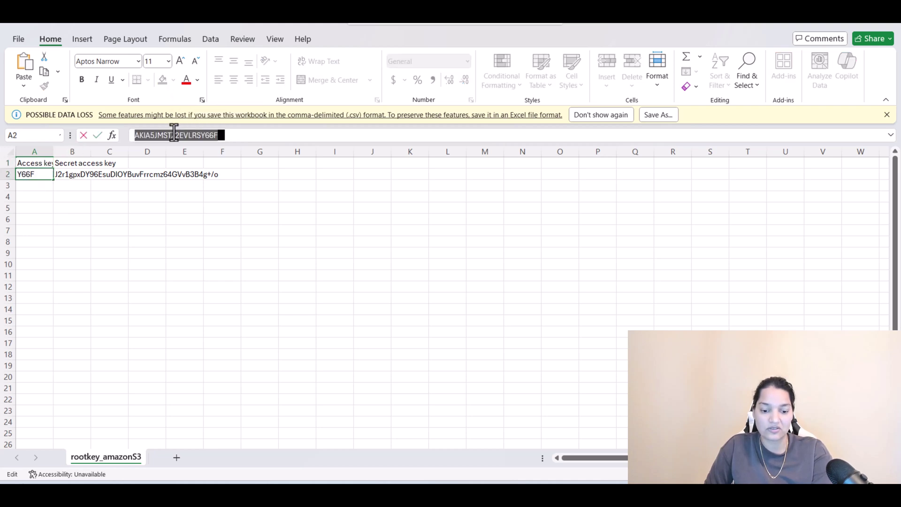
pyautogui.hotkey('ctrl', 'c')
# Step: Paste the copied access key into the form's AWS access key field
pyautogui.hotkey('alt', 'Tab')
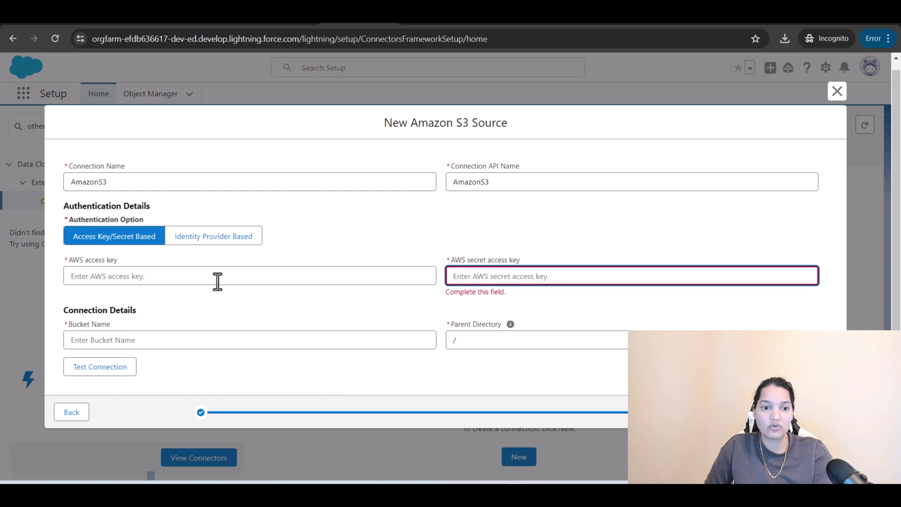
pyautogui.click(270, 280)
pyautogui.hotkey('ctrl', 'v')
pyautogui.click(492, 276)
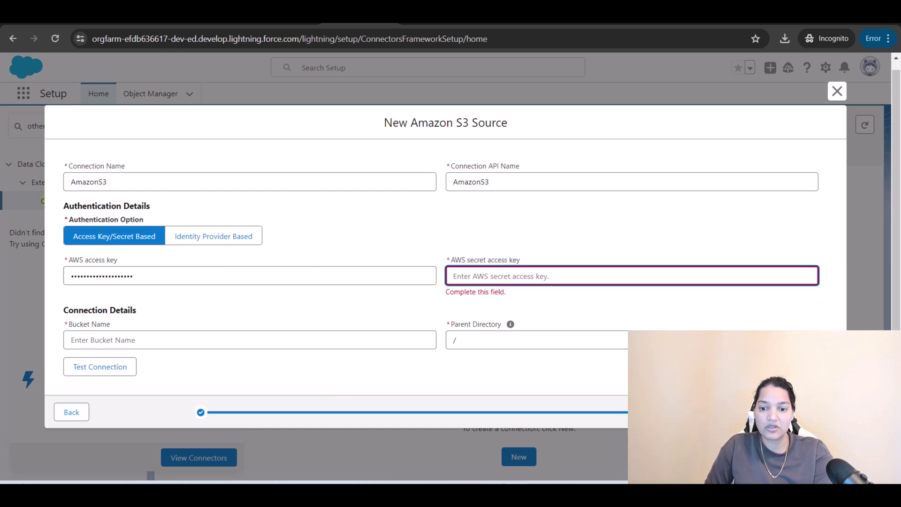
pyautogui.hotkey('alt', 'Tab')
# Step: Copy the secret key from cell B2 and paste it into the AWS secret access key field
pyautogui.click(81, 167)
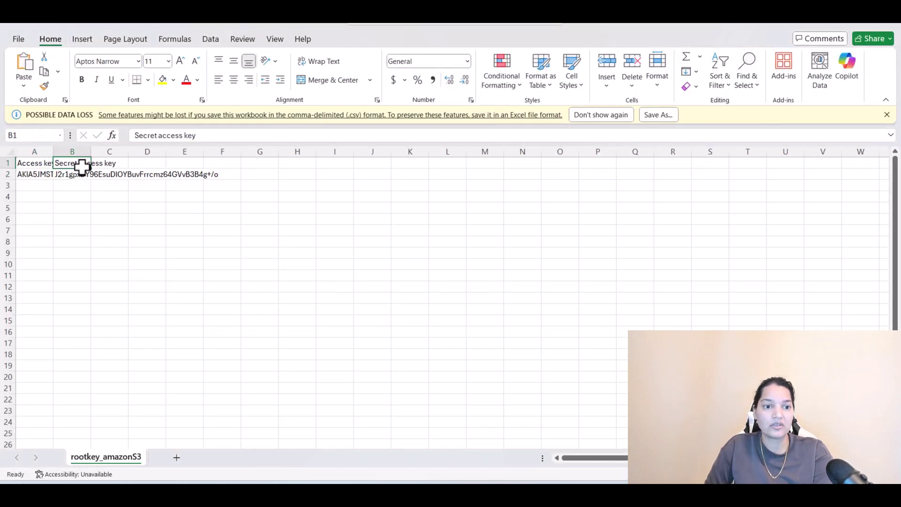
pyautogui.click(82, 174)
pyautogui.doubleClick(195, 135)
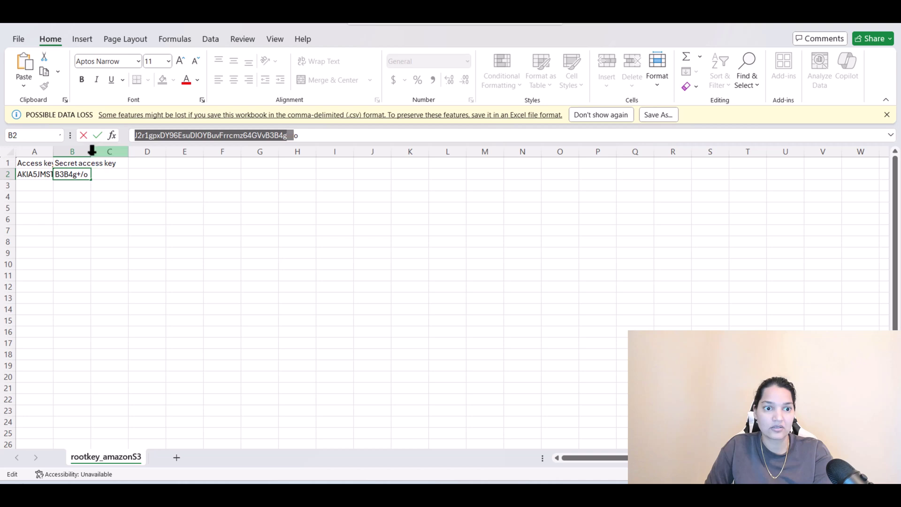
pyautogui.doubleClick(92, 151)
pyautogui.click(226, 175)
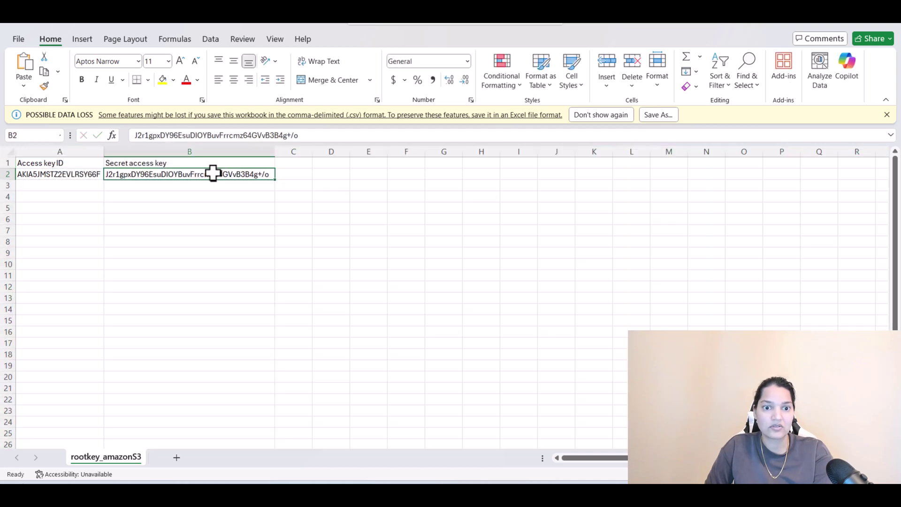
pyautogui.tripleClick(290, 135)
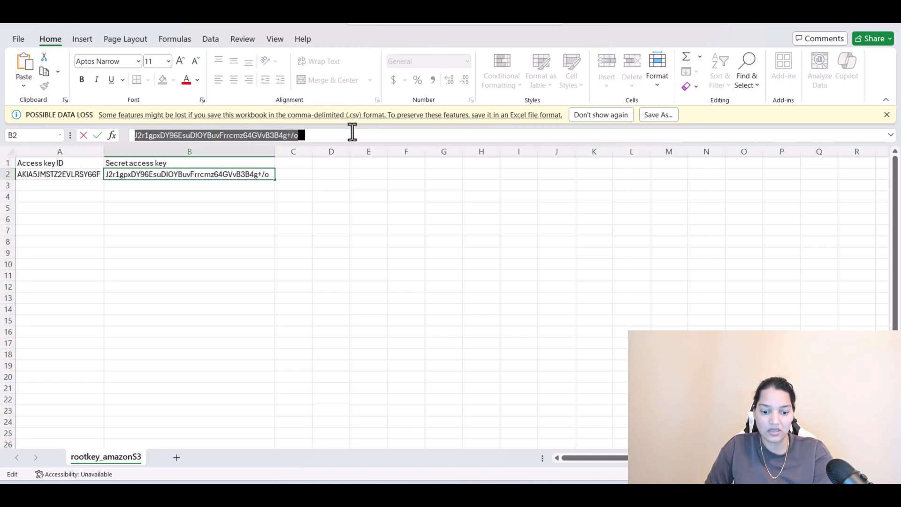
pyautogui.click(835, 21)
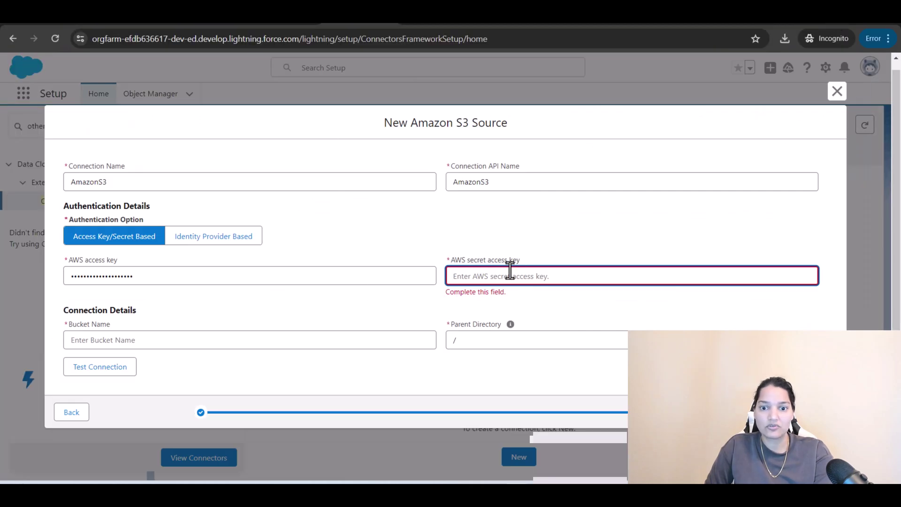
pyautogui.hotkey('ctrl', 'v')
pyautogui.click(160, 339)
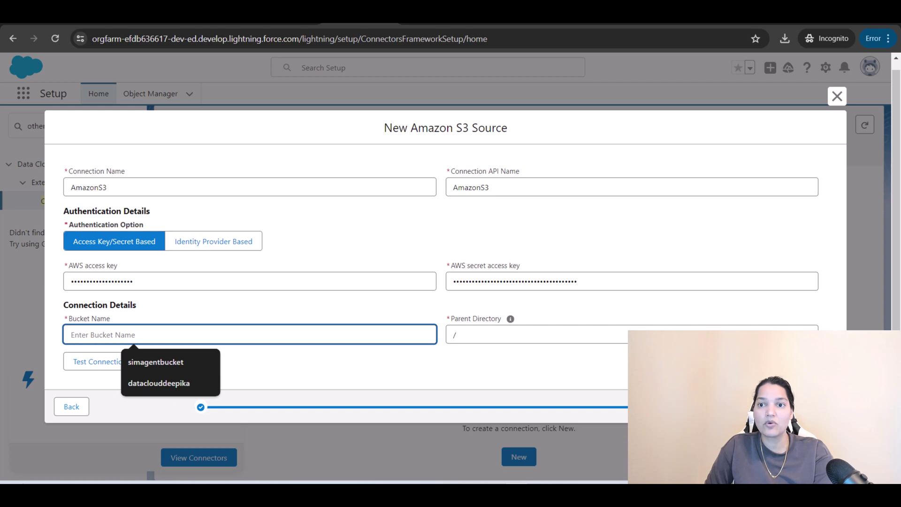
# Step: Fill Bucket Name with mydatacloudbucket2, copied from the AWS S3 console
pyautogui.click(613, 21)
pyautogui.click(111, 237)
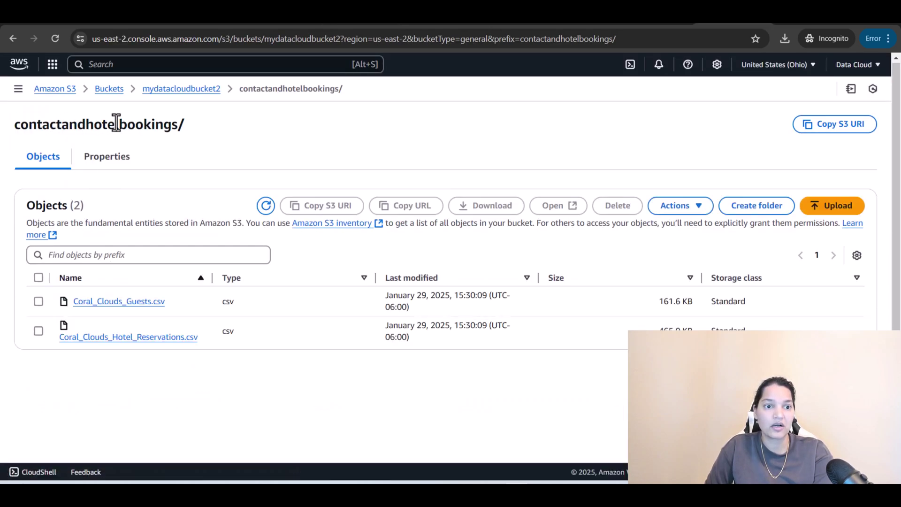
pyautogui.click(170, 90)
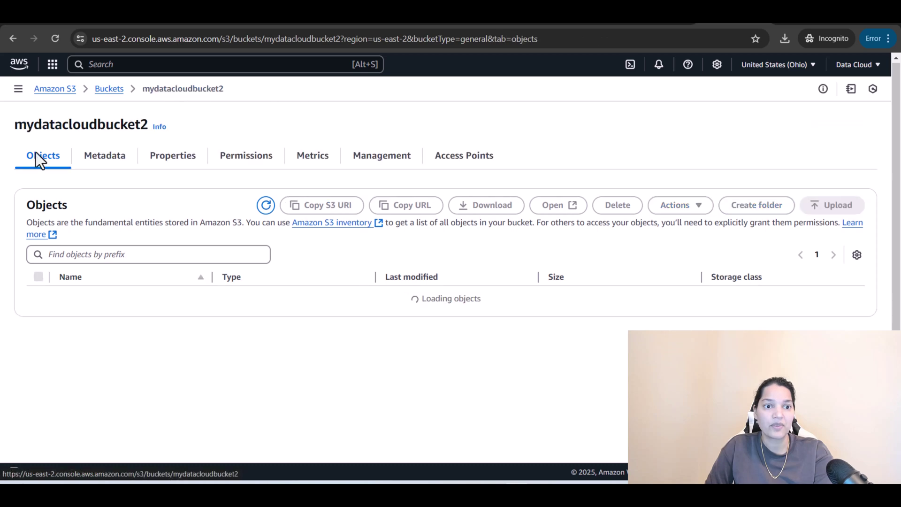
pyautogui.doubleClick(66, 126)
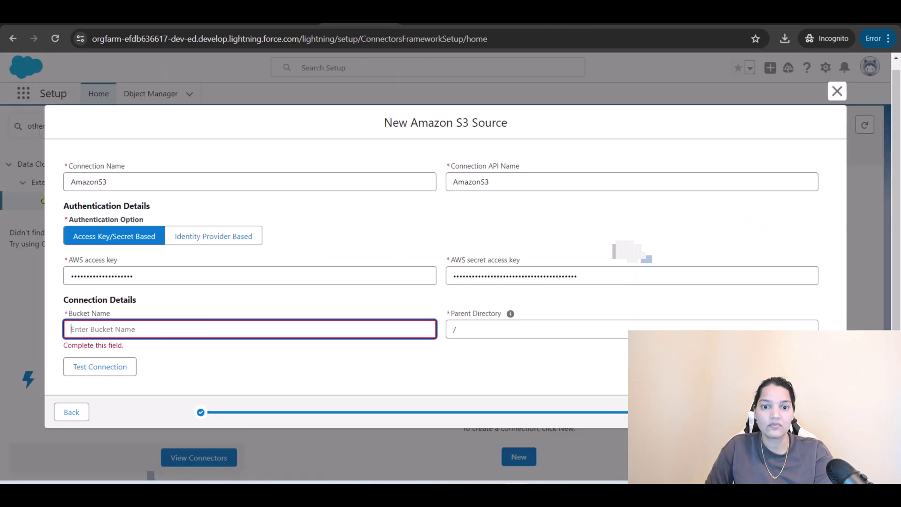
pyautogui.click(181, 329)
pyautogui.hotkey('ctrl', 'v')
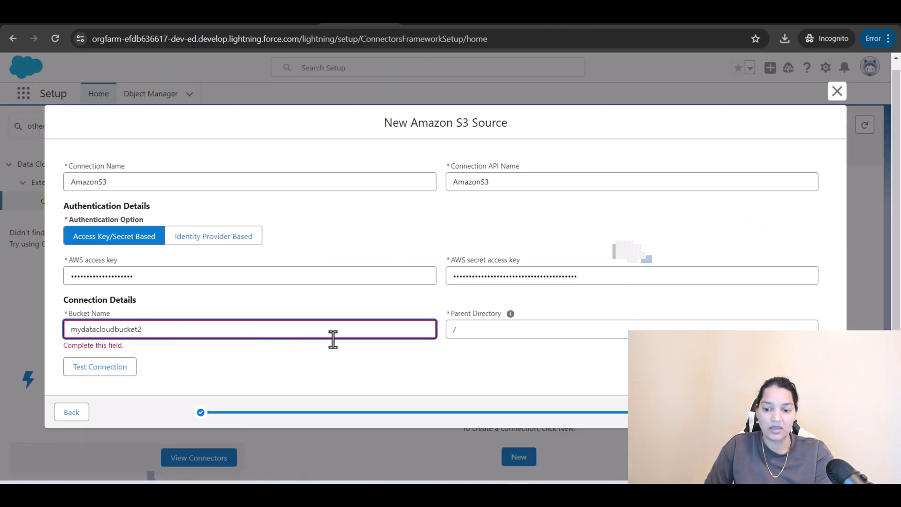
pyautogui.click(492, 329)
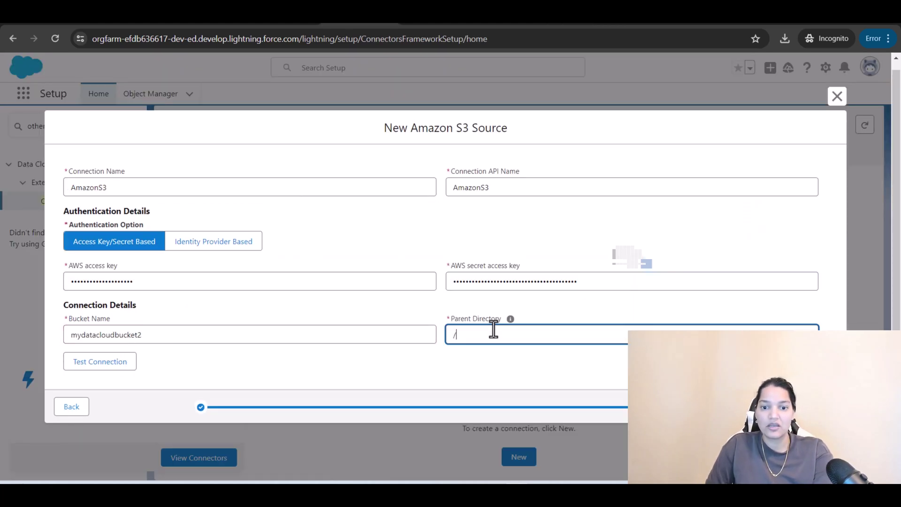
# Step: Copy the folder name contactandhotelbookings from the S3 console
pyautogui.hotkey('ctrl', 'Tab')
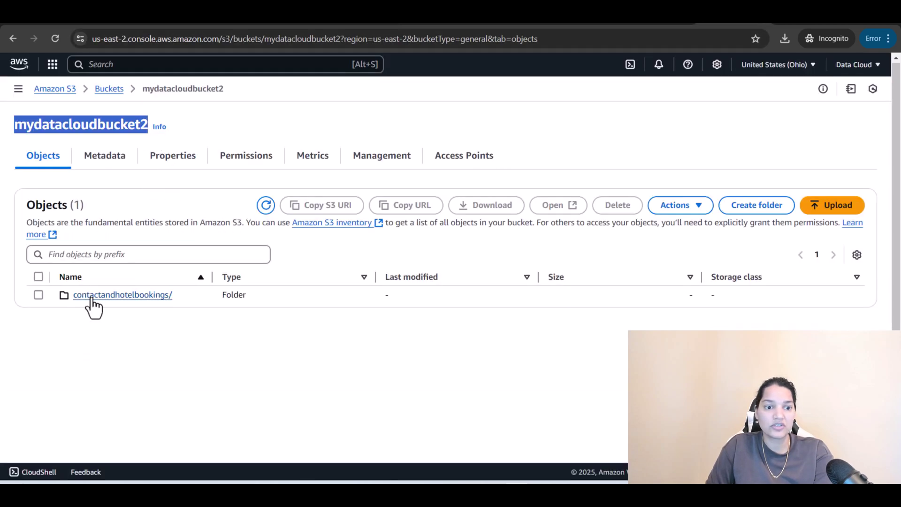
pyautogui.click(113, 297)
pyautogui.doubleClick(124, 124)
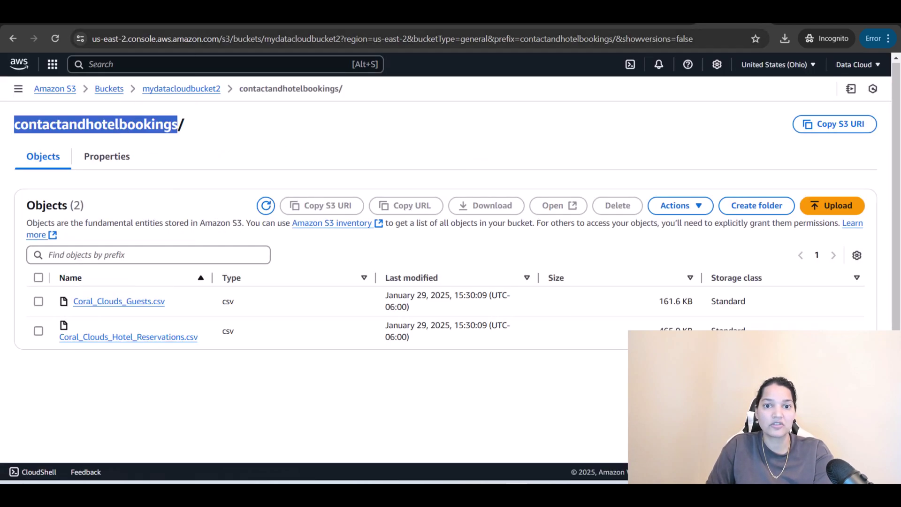
pyautogui.hotkey('ctrl', 'c')
pyautogui.hotkey('ctrl', 'shift', 'Tab')
# Step: Set the parent directory to /contactandhotelbookings and test the connection successfully
pyautogui.write('/')
pyautogui.hotkey('ctrl', 'v')
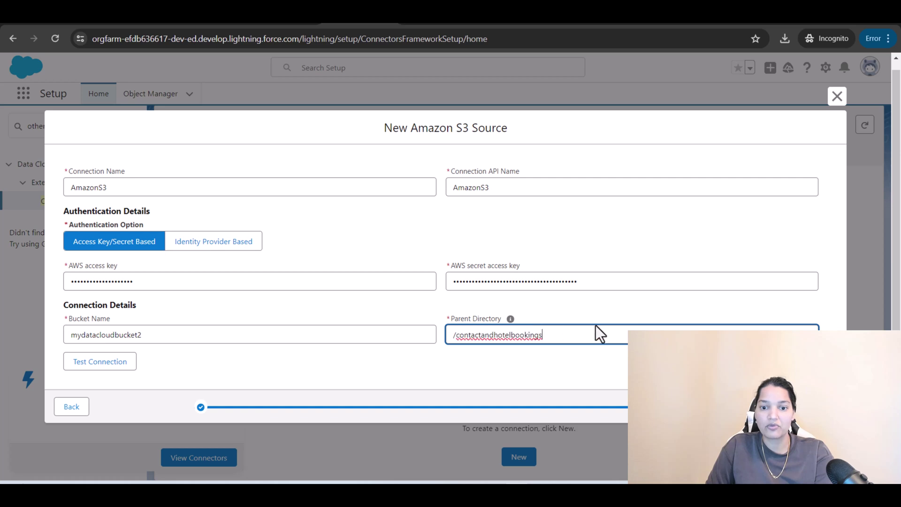
pyautogui.click(99, 364)
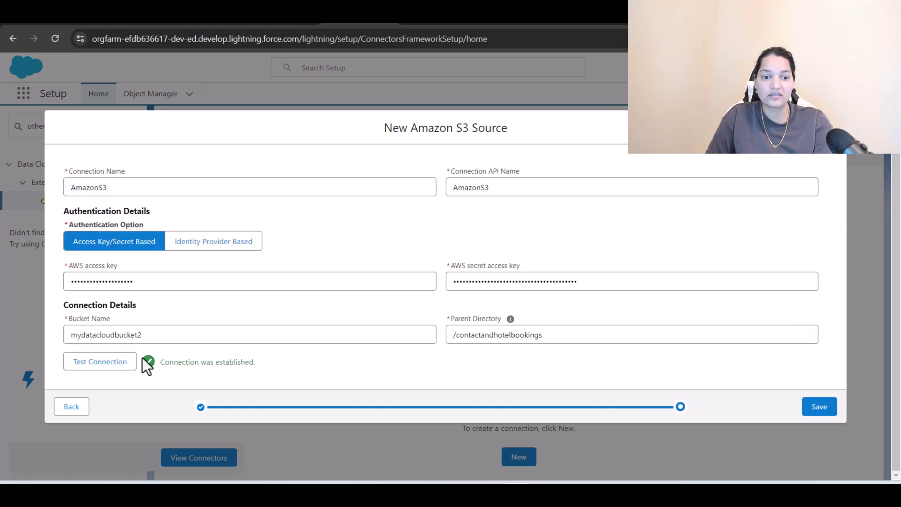
pyautogui.moveTo(163, 361); pyautogui.dragTo(238, 361)
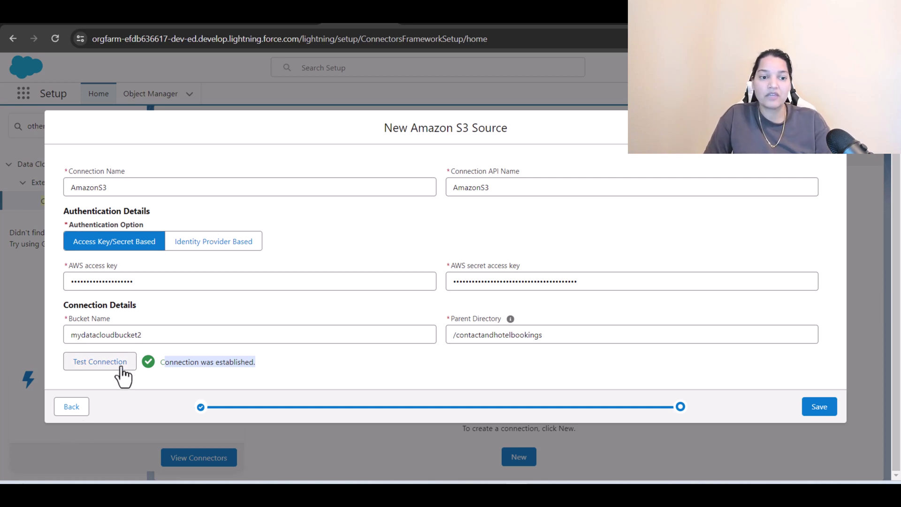
# Step: Review the bucket and directory entries and save the AmazonS3 connection
pyautogui.moveTo(146, 334); pyautogui.dragTo(62, 333)
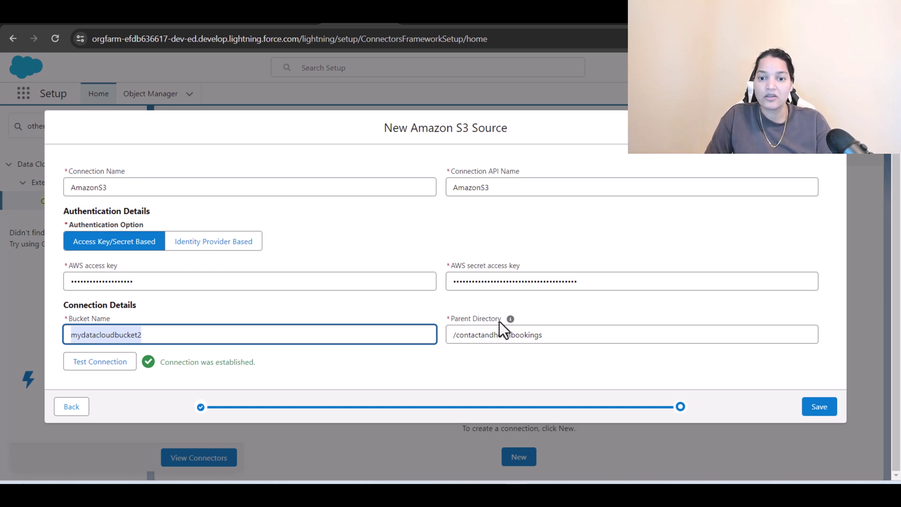
pyautogui.moveTo(510, 321)
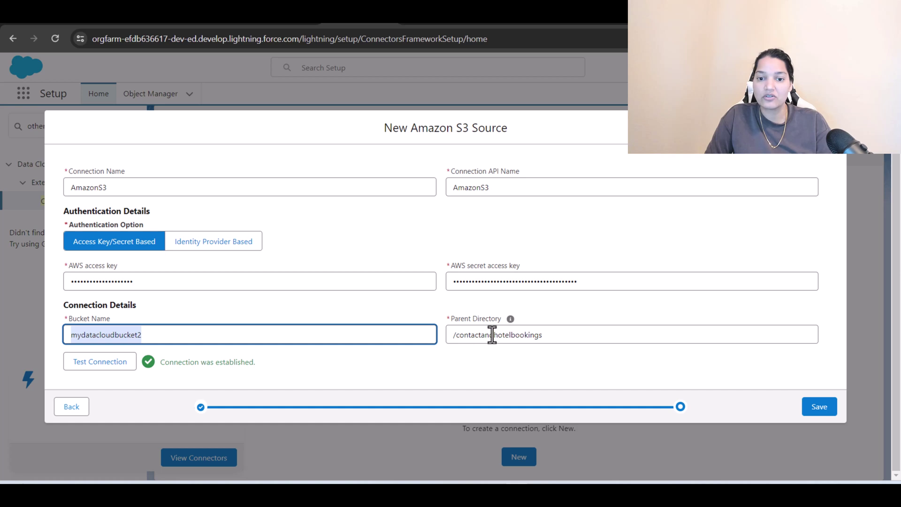
pyautogui.click(491, 334)
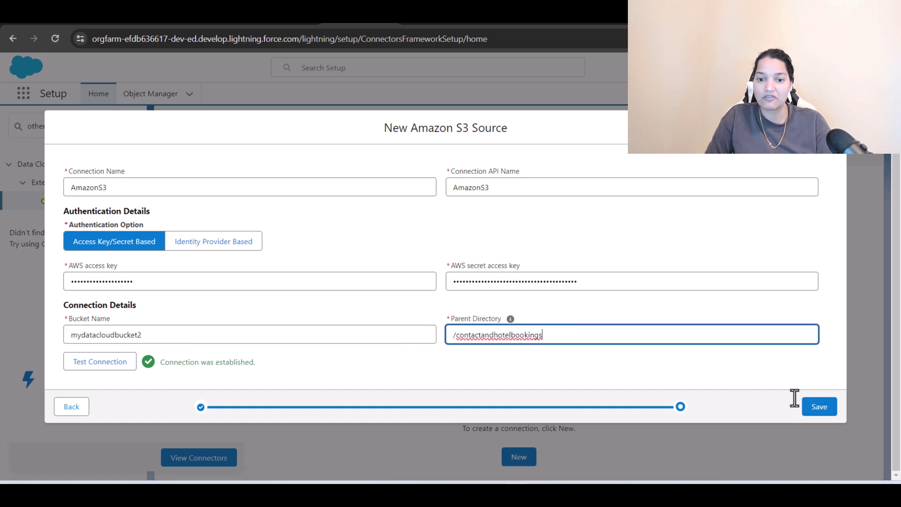
pyautogui.click(812, 406)
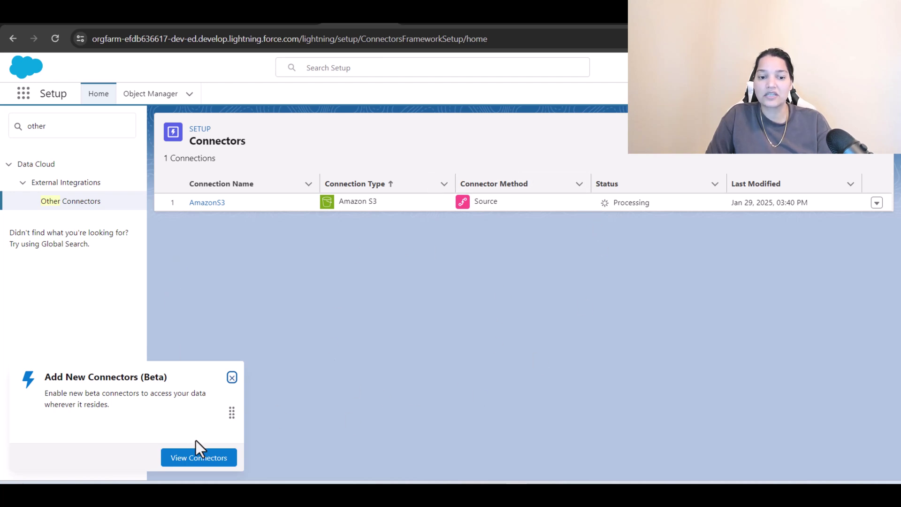
# Step: Dismiss the beta connectors popup and bring up the App Launcher
pyautogui.click(232, 379)
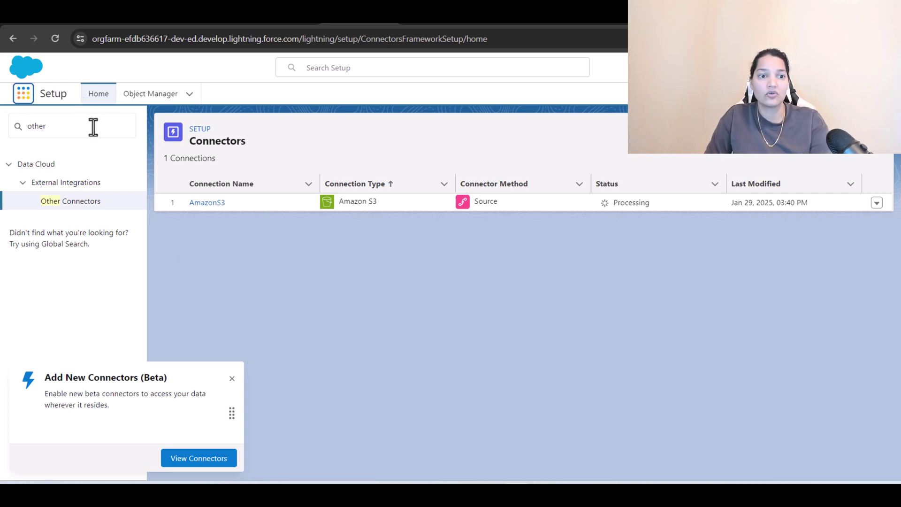
pyautogui.click(20, 96)
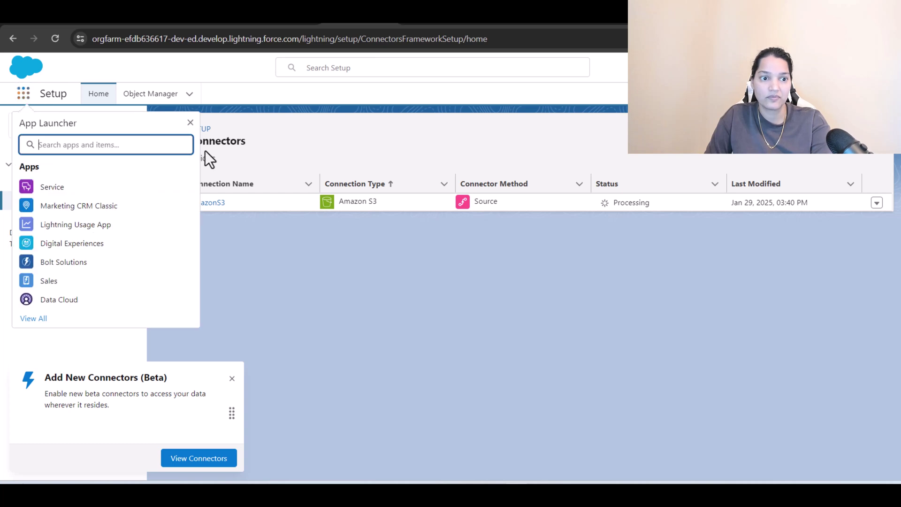
# Step: Open the Data Cloud app via the 'data' search and go to Data Streams
pyautogui.write('data')
pyautogui.click(68, 187)
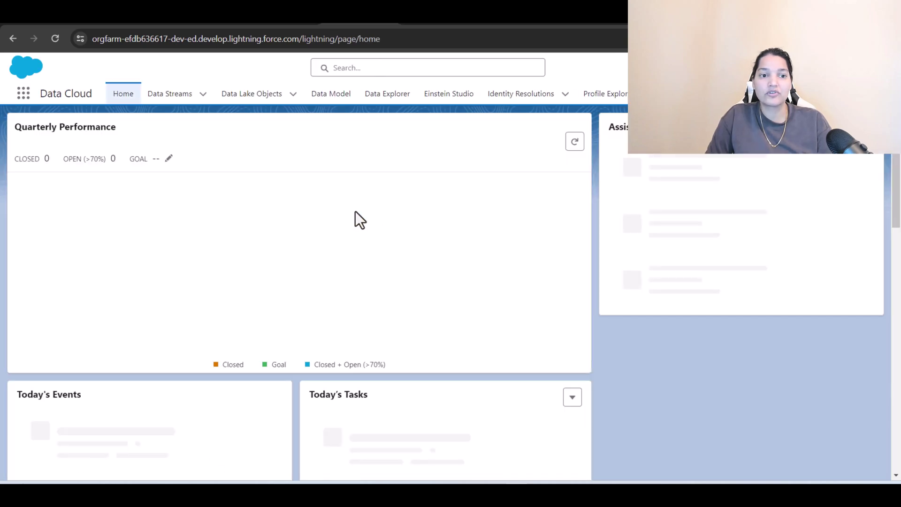
pyautogui.click(162, 96)
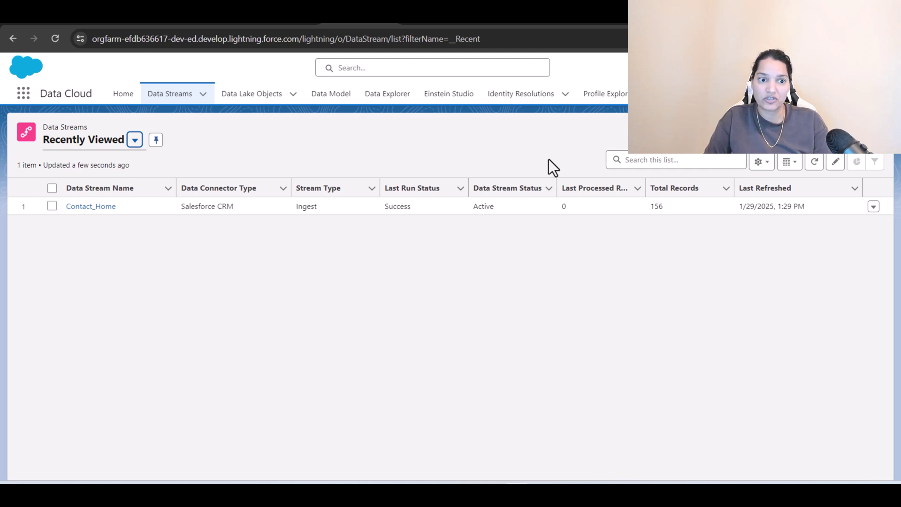
# Step: Create a new data stream sourced from Amazon S3 and proceed to connection details
pyautogui.click(894, 157)
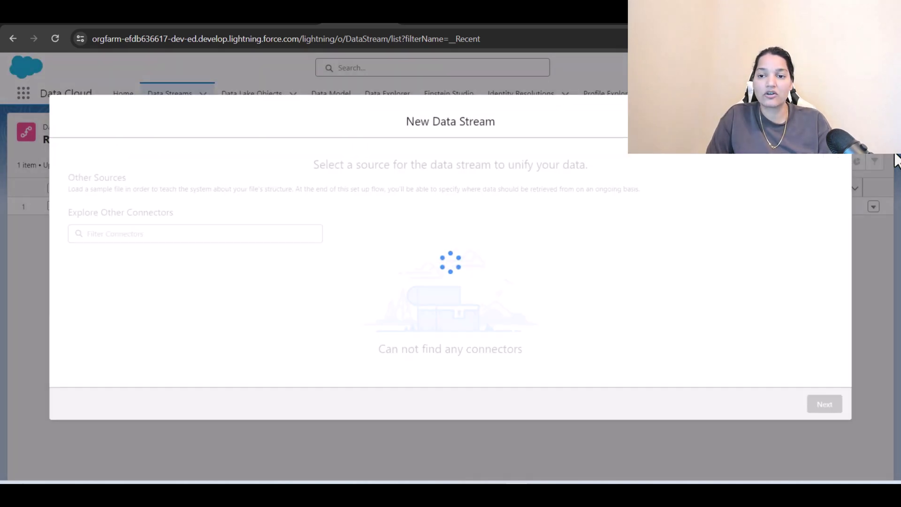
pyautogui.scroll(-3, 312, 286)
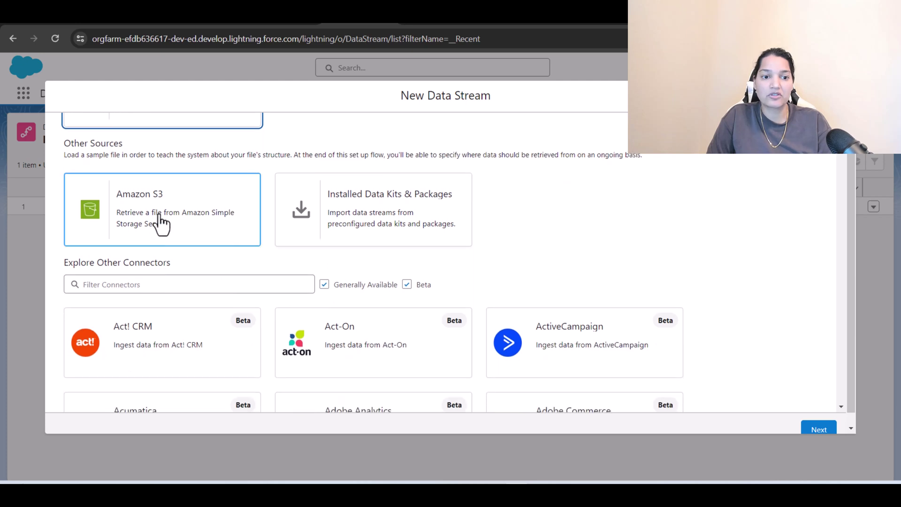
pyautogui.click(160, 221)
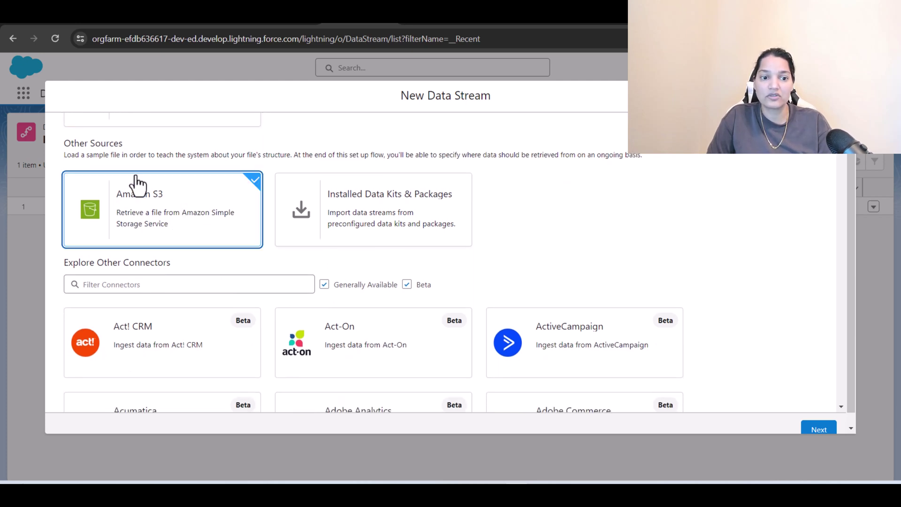
pyautogui.scroll(-1, 851, 406)
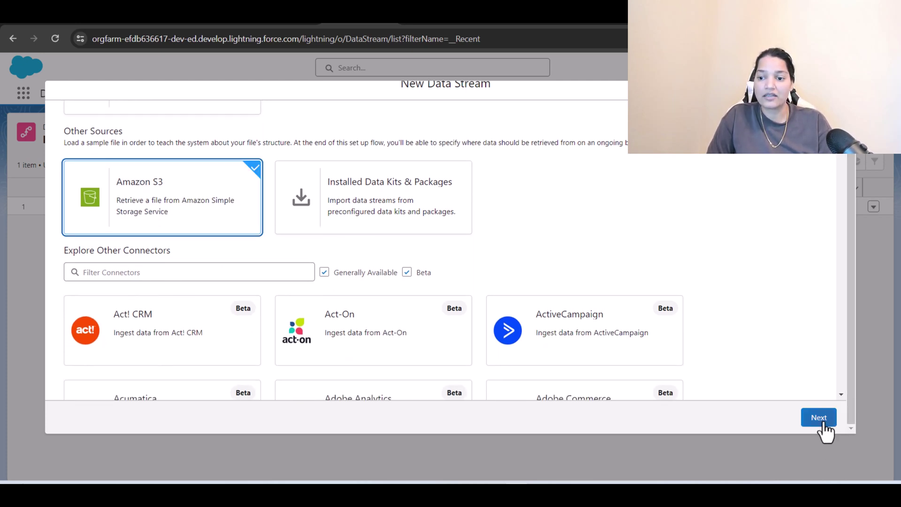
pyautogui.click(822, 423)
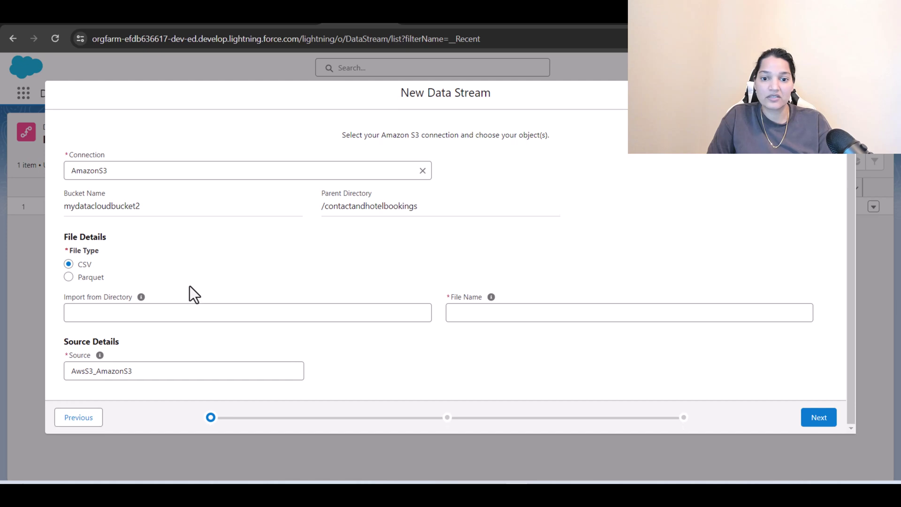
# Step: Choose Coral_Clouds_Guests.csv as the data stream's source file
pyautogui.click(90, 310)
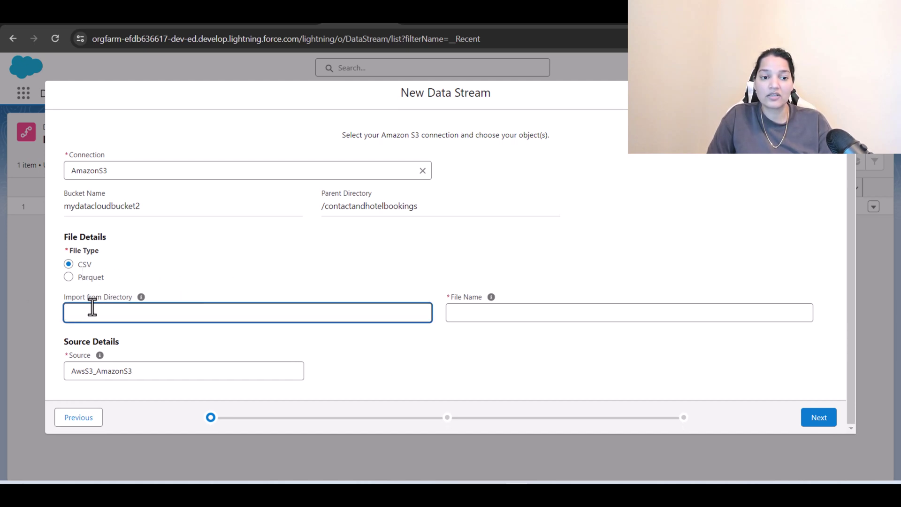
pyautogui.moveTo(141, 299)
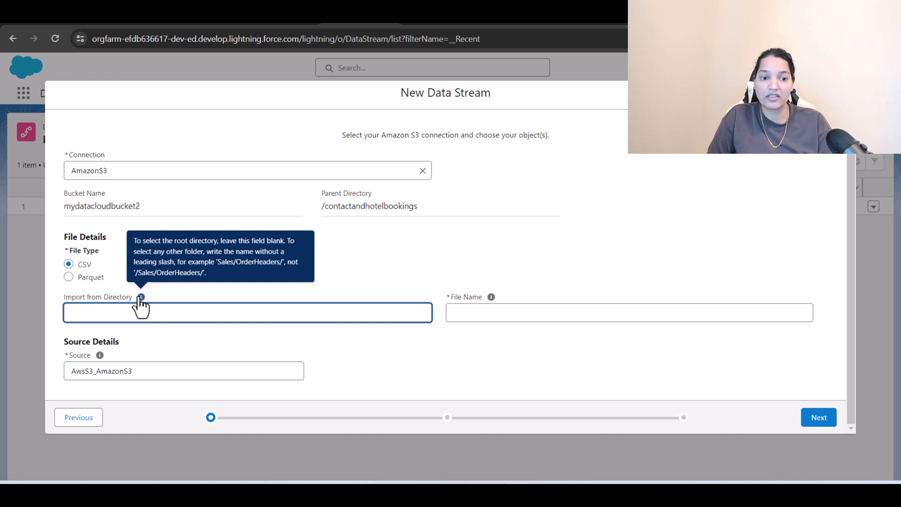
pyautogui.click(494, 313)
pyautogui.click(562, 340)
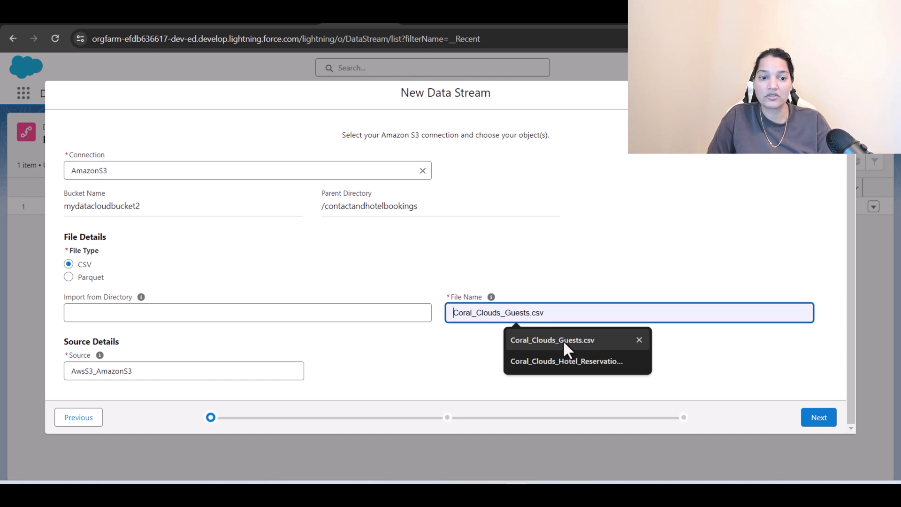
pyautogui.moveTo(141, 298)
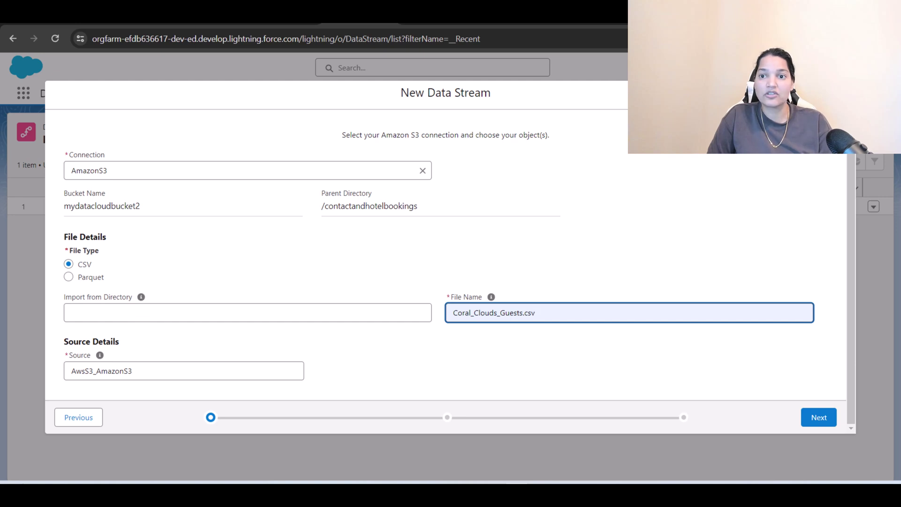
# Step: Paste contactandhotelbookings into Import from Directory and try to continue
pyautogui.hotkey('ctrl', 'Tab')
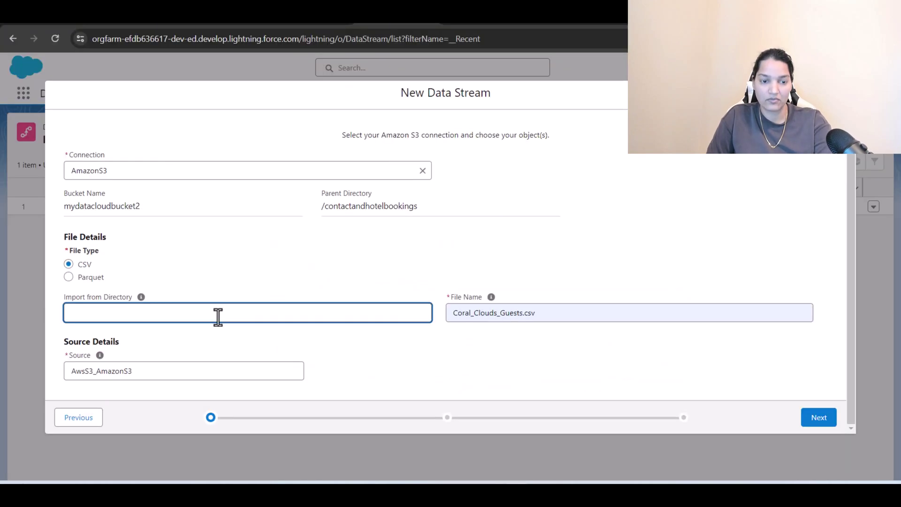
pyautogui.hotkey('ctrl', 'v')
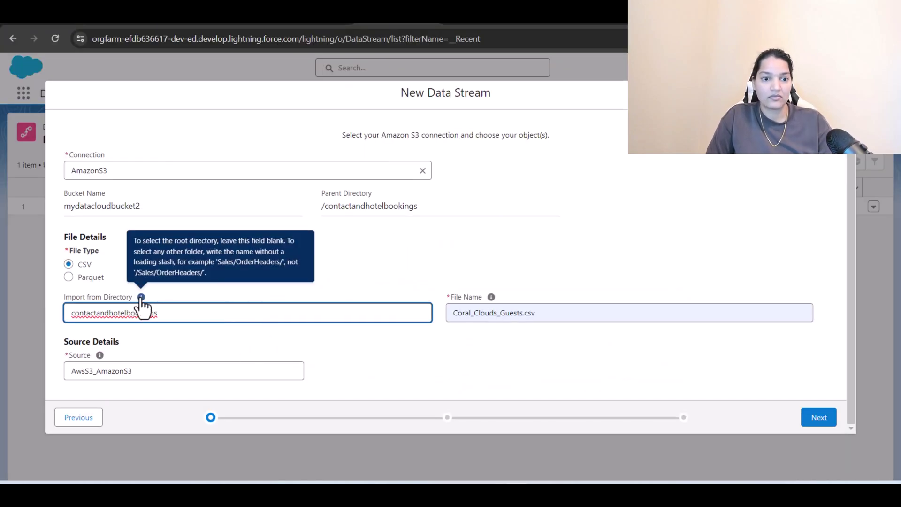
pyautogui.click(350, 360)
pyautogui.click(819, 419)
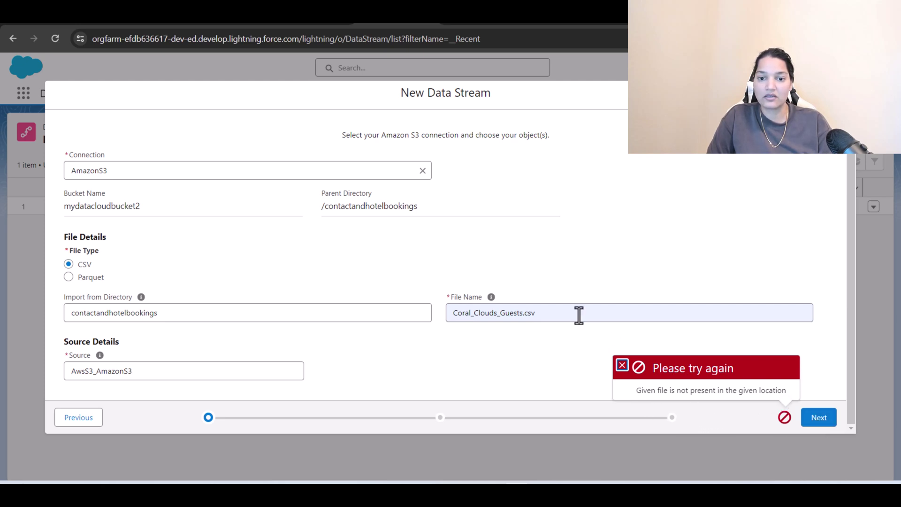
# Step: Clear the Import from Directory field and continue using the parent directory
pyautogui.moveTo(185, 311); pyautogui.dragTo(1, 283)
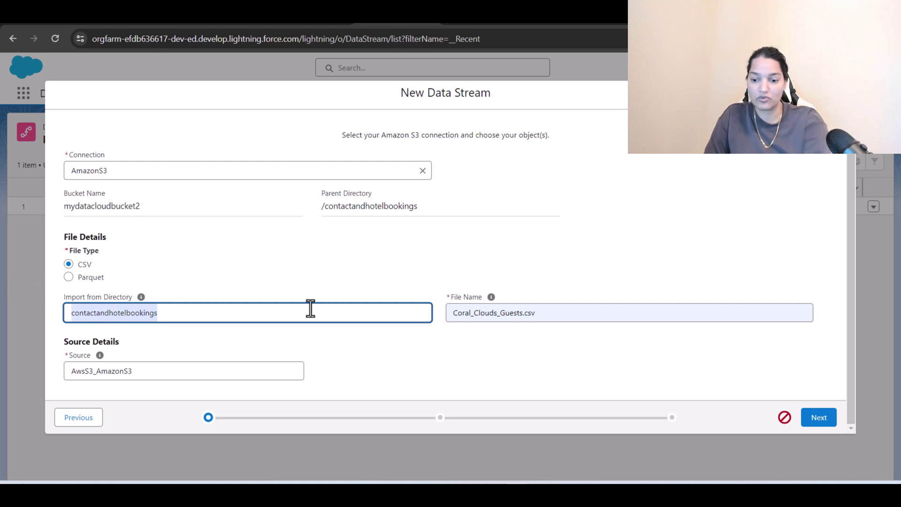
pyautogui.press('BackSpace')
pyautogui.click(385, 345)
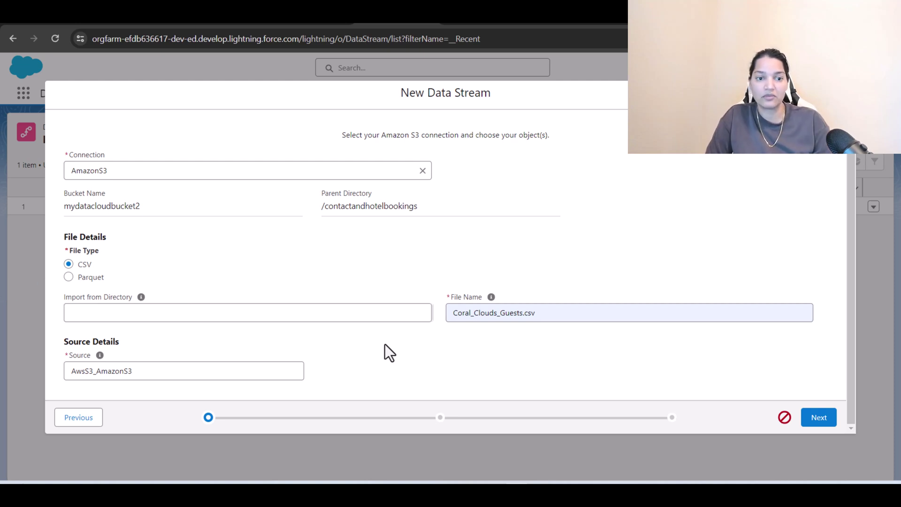
pyautogui.click(821, 420)
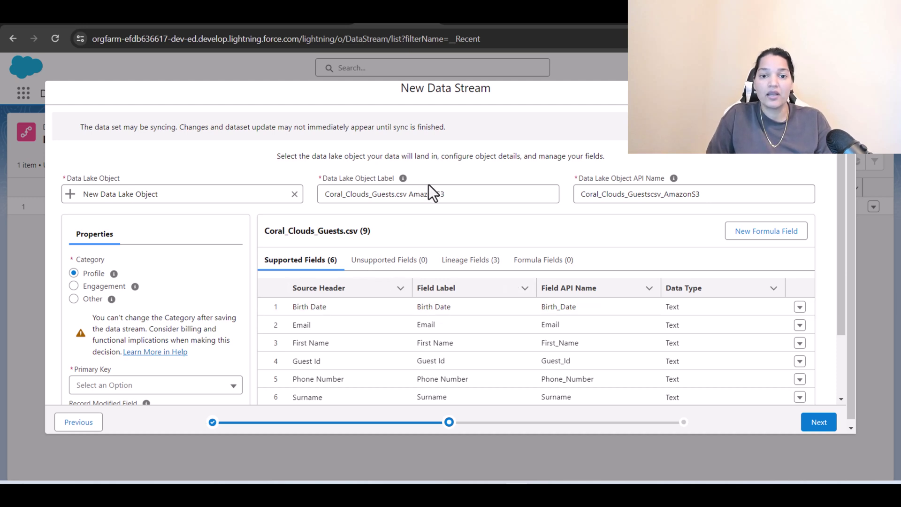
# Step: Label the data lake object 'Guest' and confirm its API name also reads Guest
pyautogui.tripleClick(423, 194)
pyautogui.write('Guest')
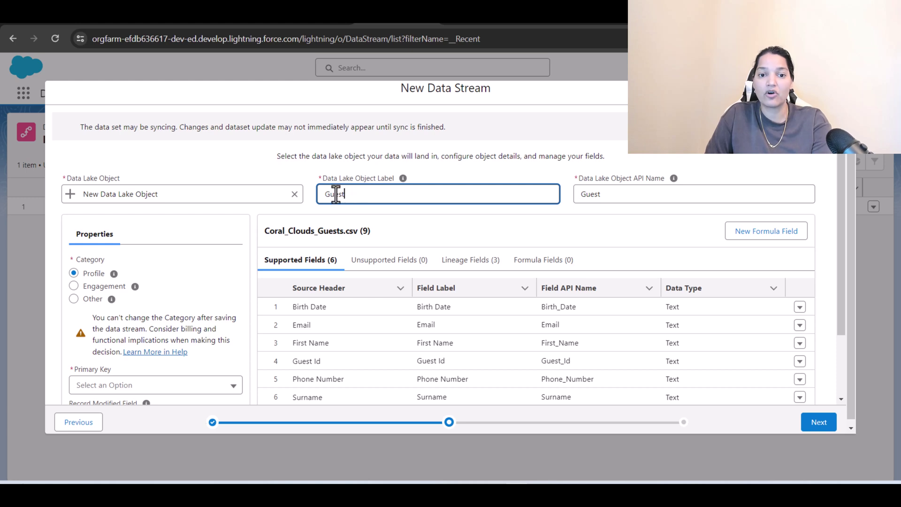
pyautogui.click(625, 196)
pyautogui.moveTo(626, 196); pyautogui.dragTo(569, 200)
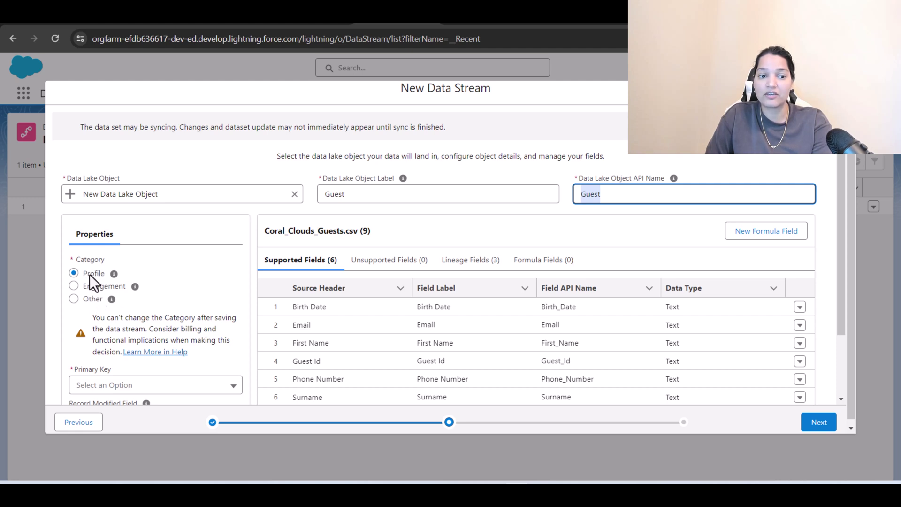
pyautogui.moveTo(107, 297)
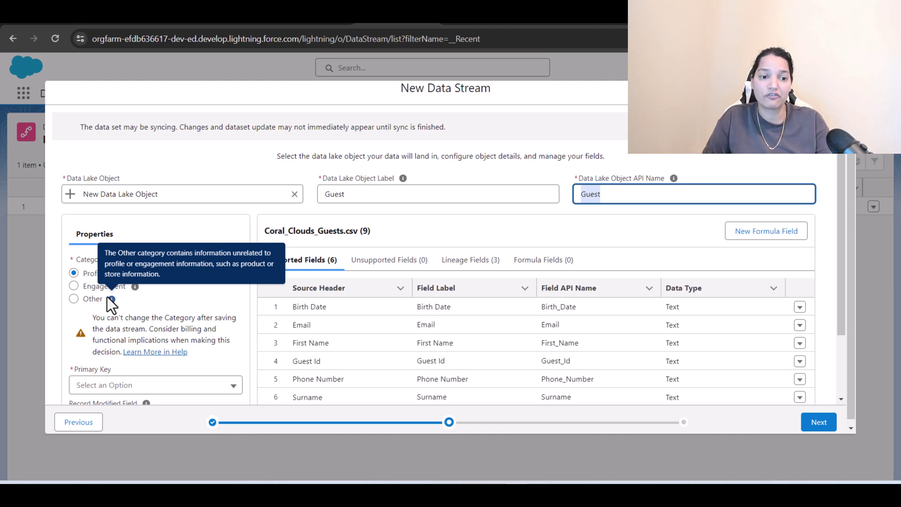
# Step: Make Guest Id the primary key of the data lake object
pyautogui.scroll(-1, 232, 308)
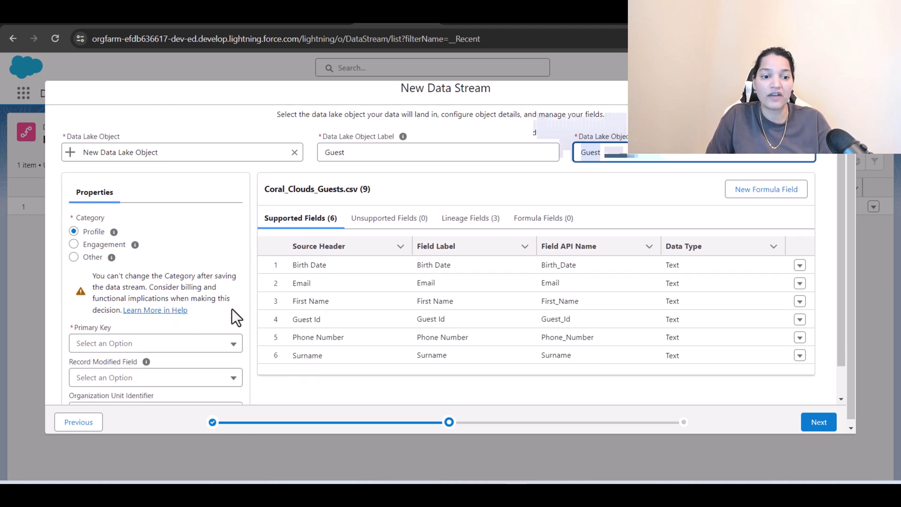
pyautogui.click(118, 329)
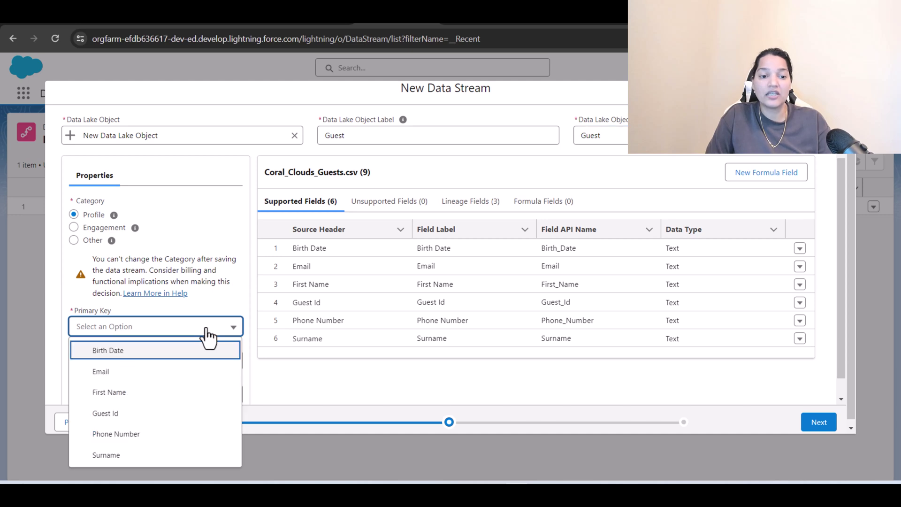
pyautogui.click(101, 413)
# Step: Give the Email field the Email data type and Phone Number the Phone type, then continue
pyautogui.scroll(-1, 145, 368)
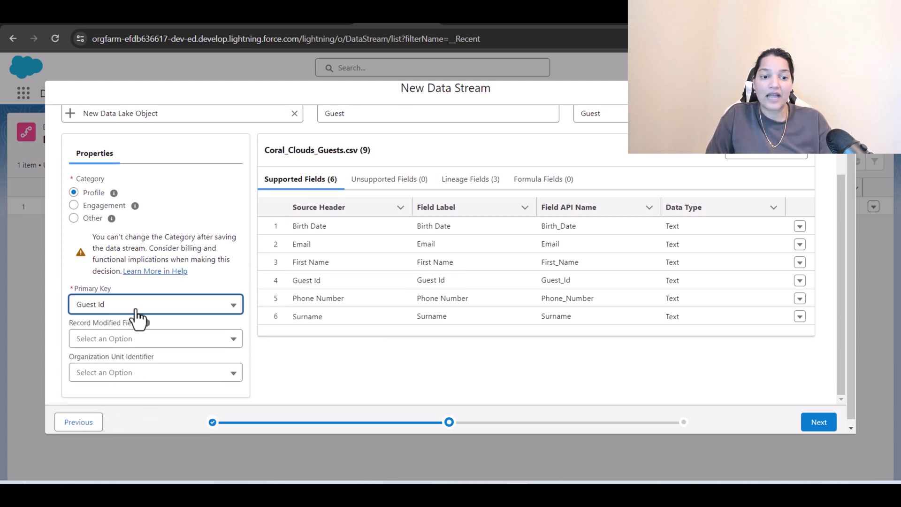
pyautogui.scroll(3, 121, 312)
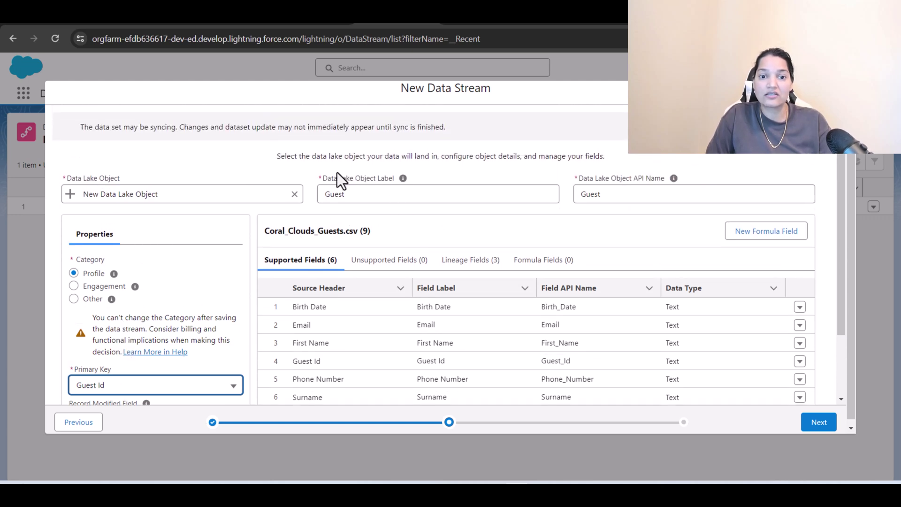
pyautogui.scroll(-3, 520, 335)
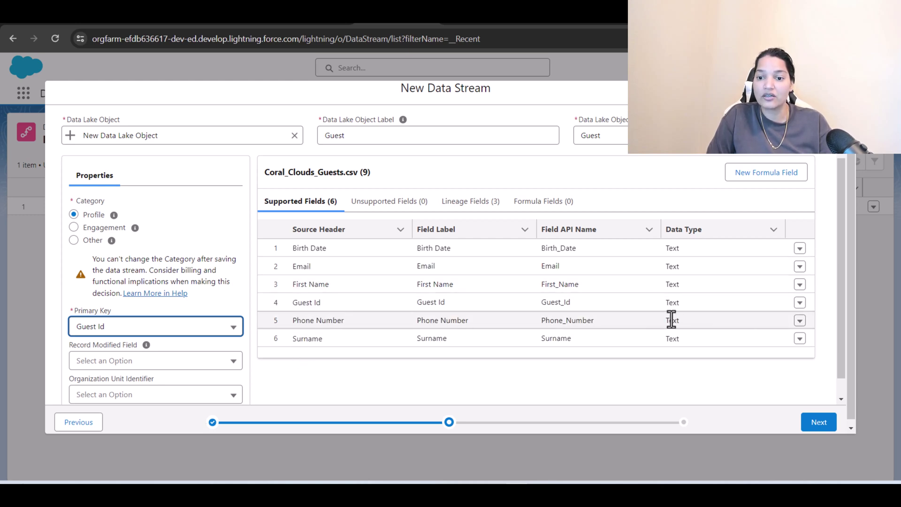
pyautogui.click(799, 266)
pyautogui.click(777, 254)
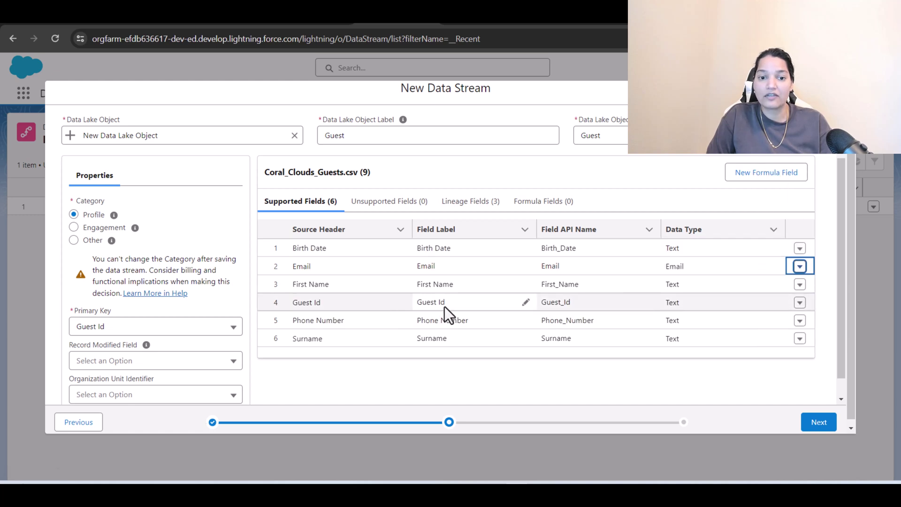
pyautogui.click(800, 320)
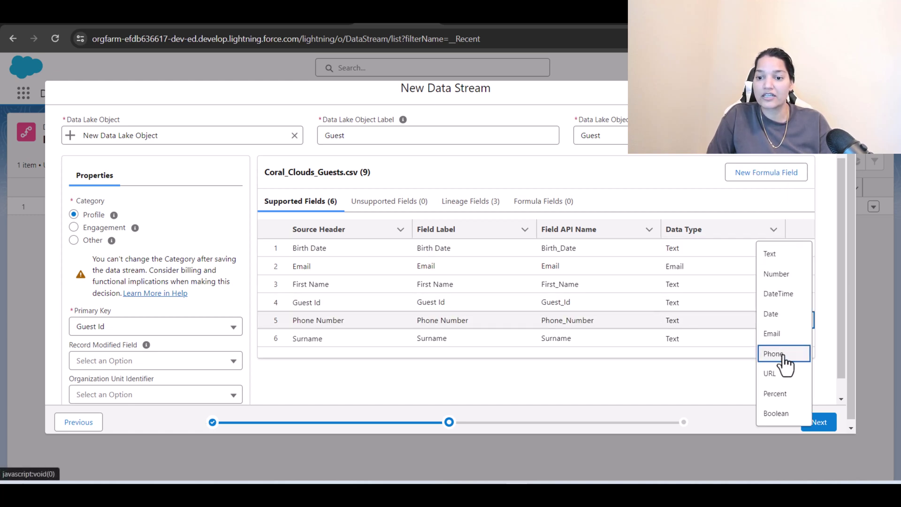
pyautogui.click(778, 354)
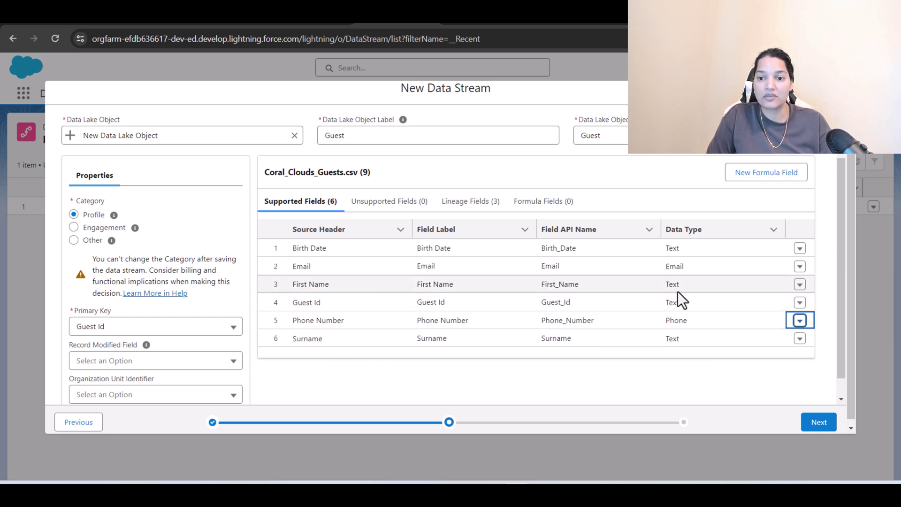
pyautogui.click(798, 248)
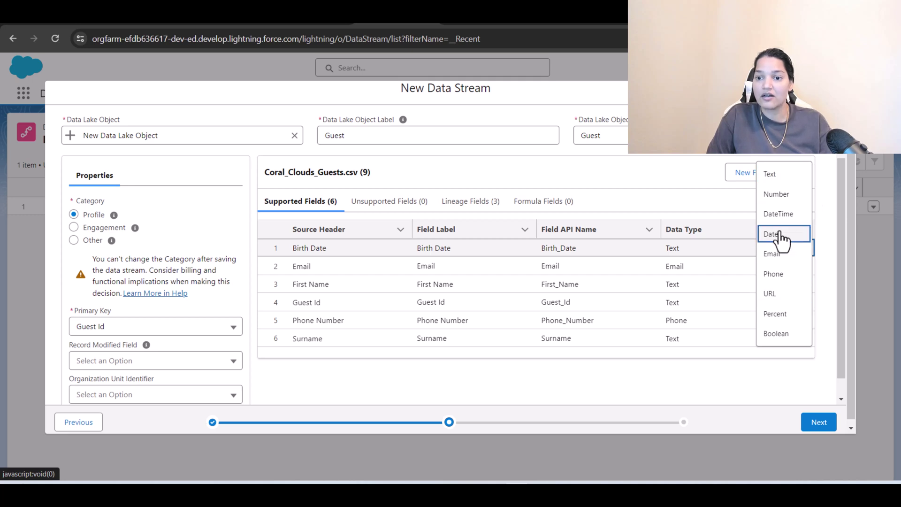
pyautogui.click(716, 245)
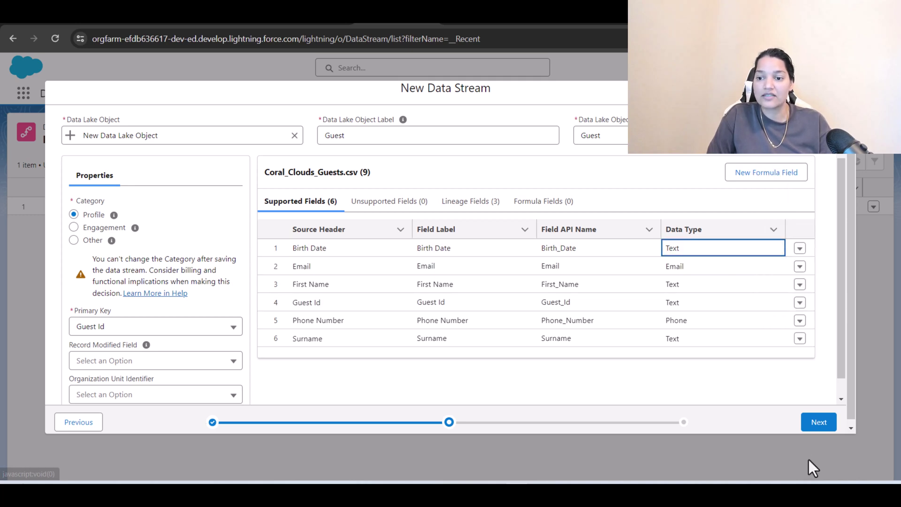
pyautogui.click(816, 427)
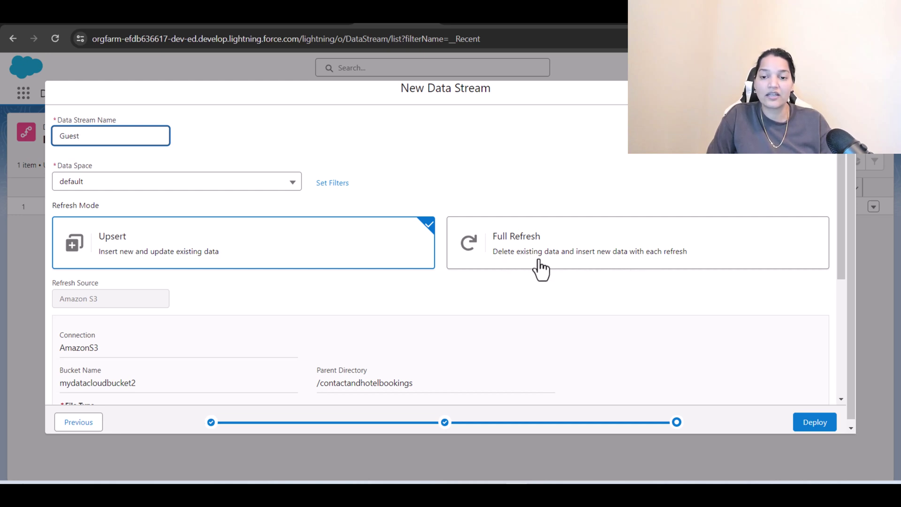
# Step: Choose full refresh as the refresh mode and keep the schedule frequency at None
pyautogui.click(592, 266)
pyautogui.moveTo(840, 235); pyautogui.dragTo(839, 361)
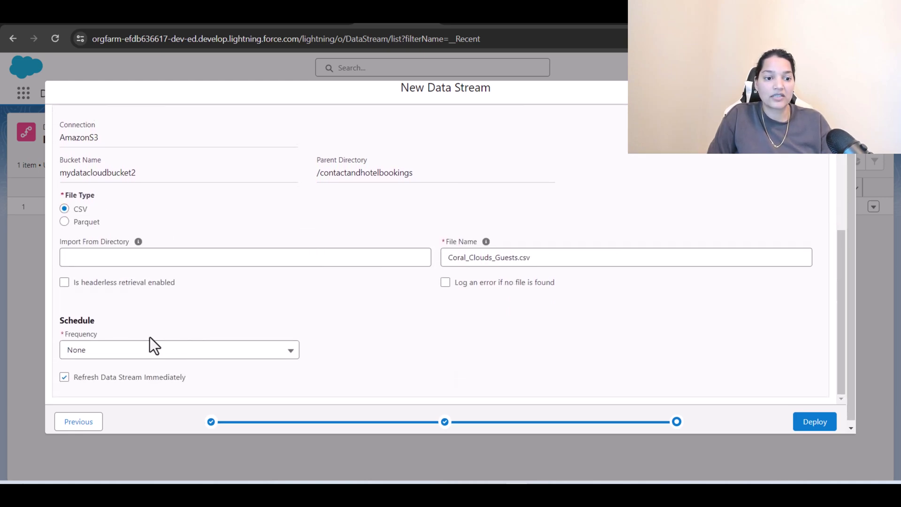
pyautogui.scroll(-1, 164, 340)
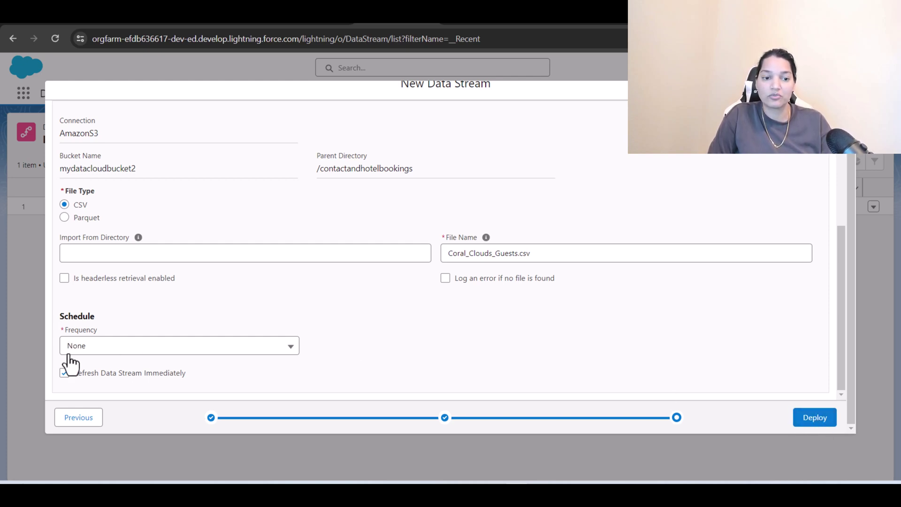
pyautogui.click(203, 351)
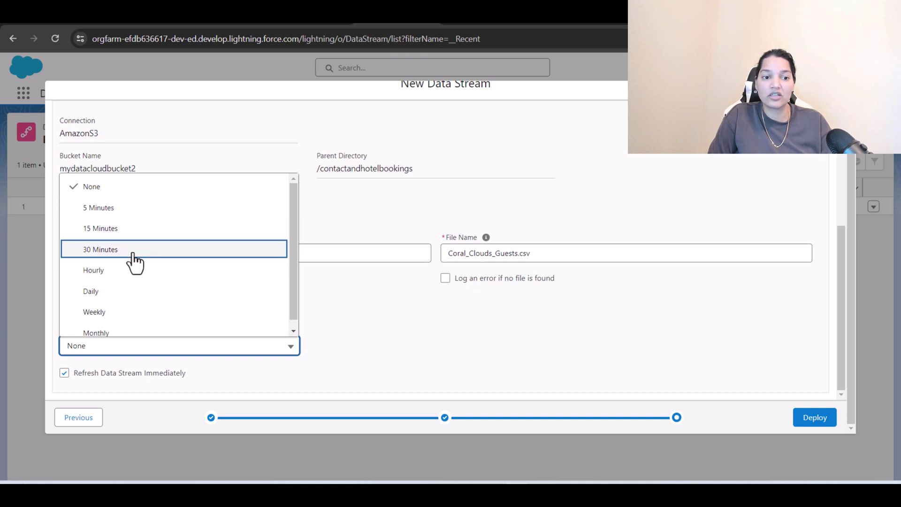
pyautogui.click(389, 320)
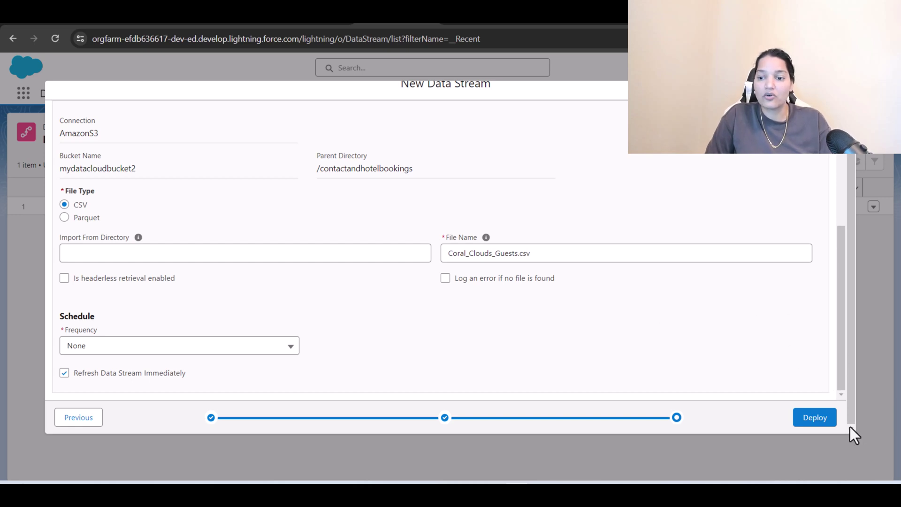
# Step: Deploy the Guest data stream and dismiss the Targeted Refresh notice on its record page
pyautogui.click(821, 422)
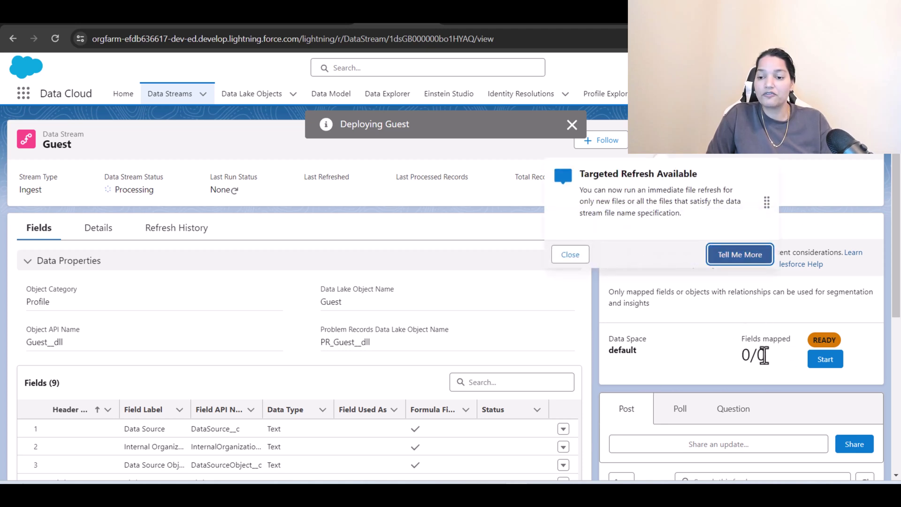
pyautogui.click(570, 255)
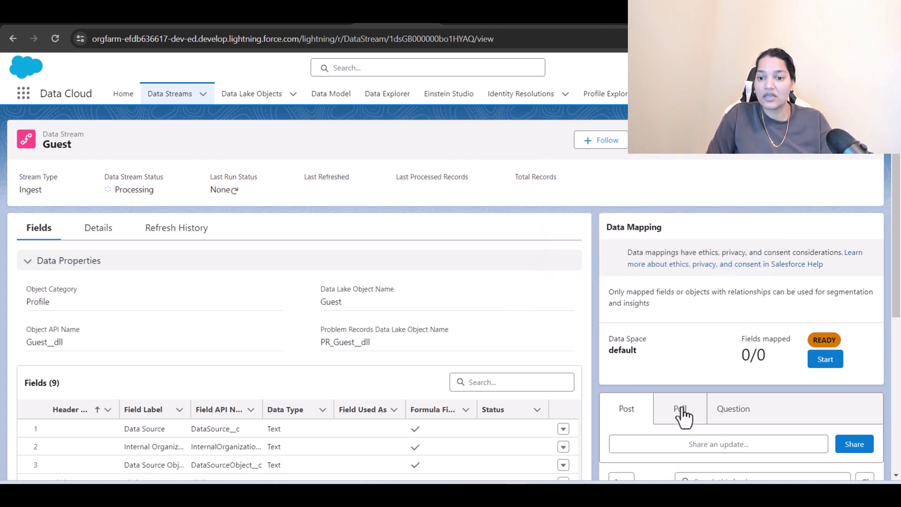